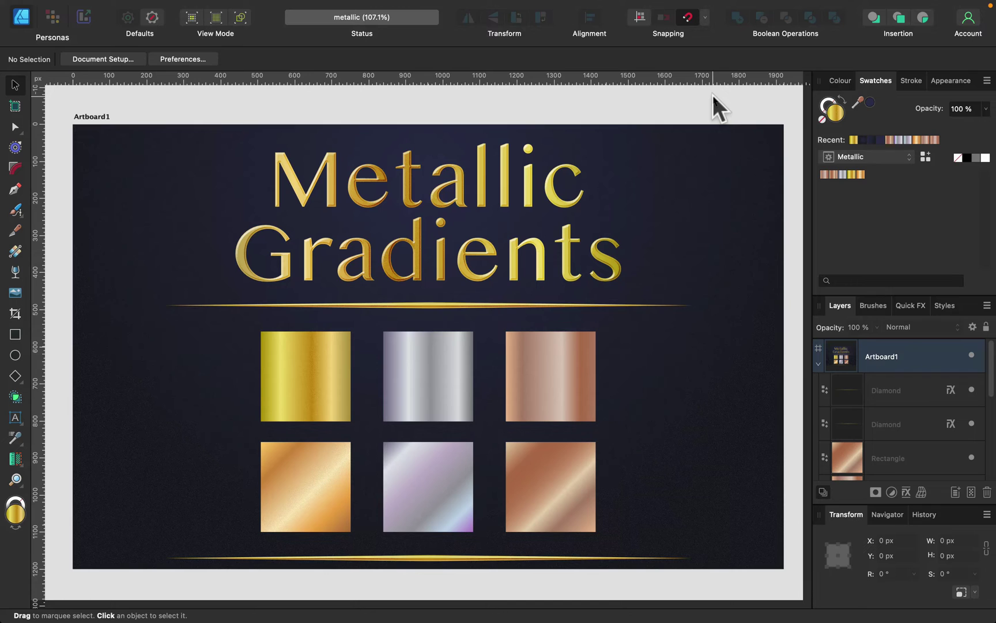
- Select each of the six metallic swatch squares in turn to inspect them
left_click(328, 365)
left_click(407, 360)
left_click(547, 357)
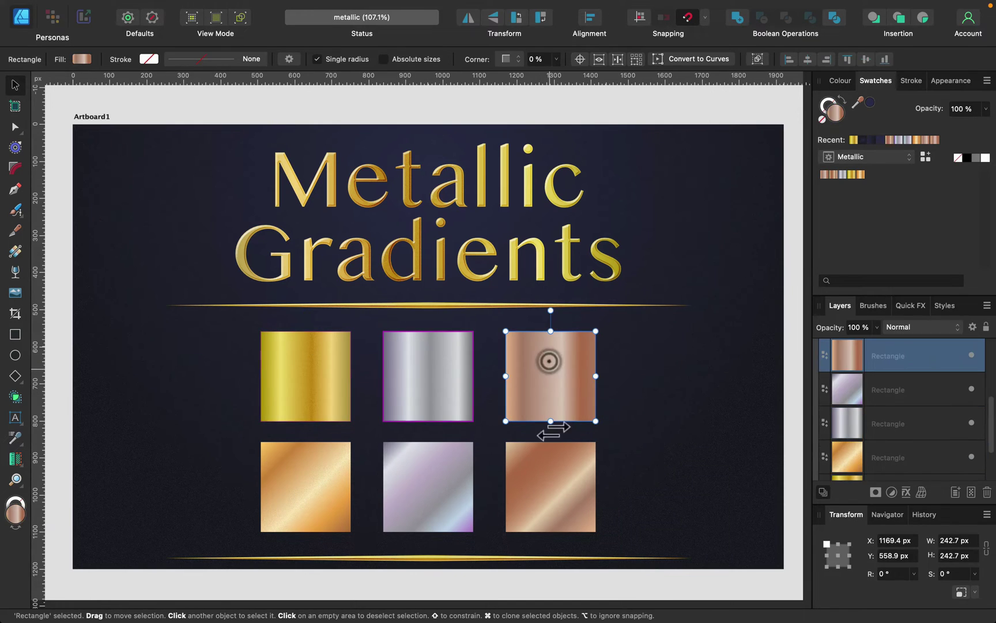
left_click(554, 455)
left_click(426, 484)
left_click(333, 486)
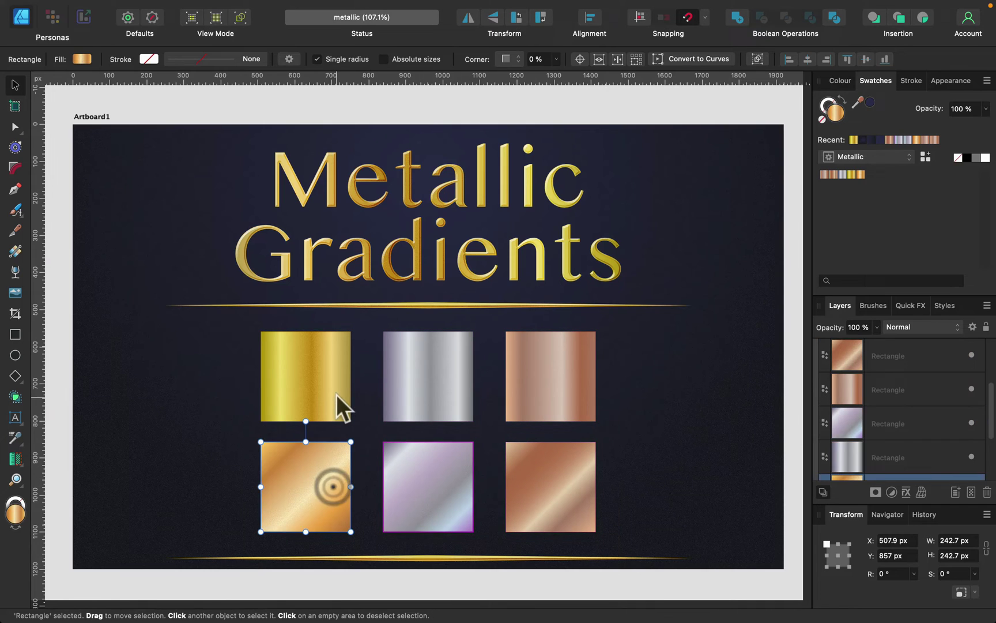
left_click(335, 394)
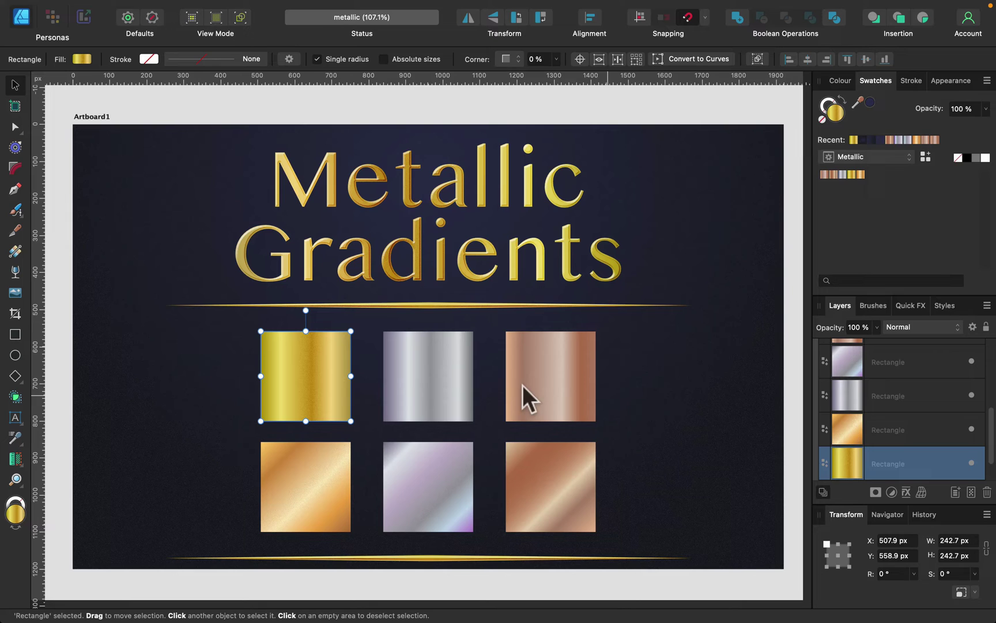
- Draw a 304.4 px square right of the swatches and fill it flat olive 8C8033
left_click(15, 335)
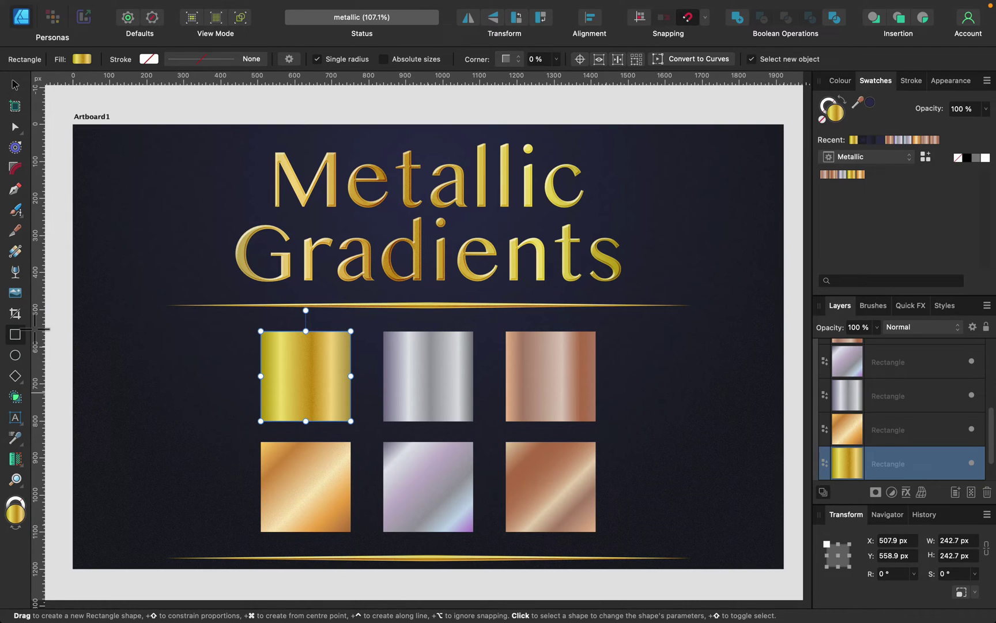
left_click_drag(628, 363, 741, 476)
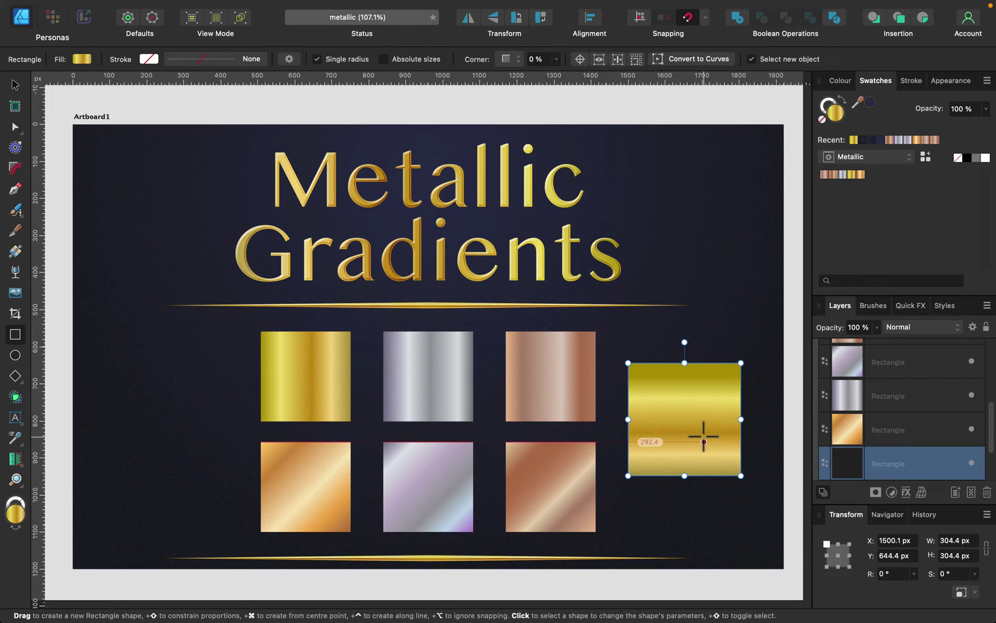
left_click(840, 81)
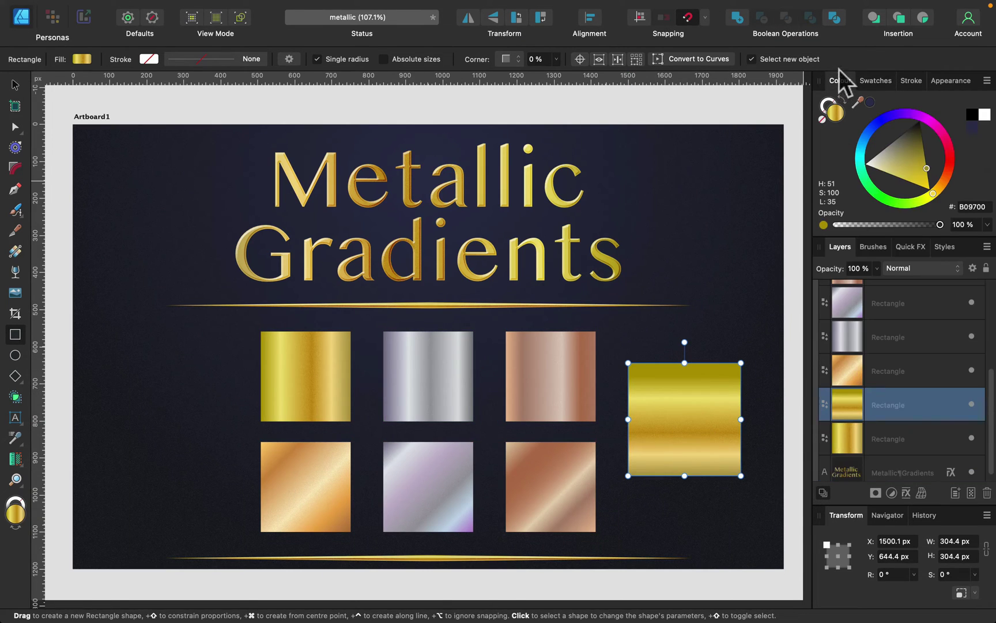
left_click(912, 153)
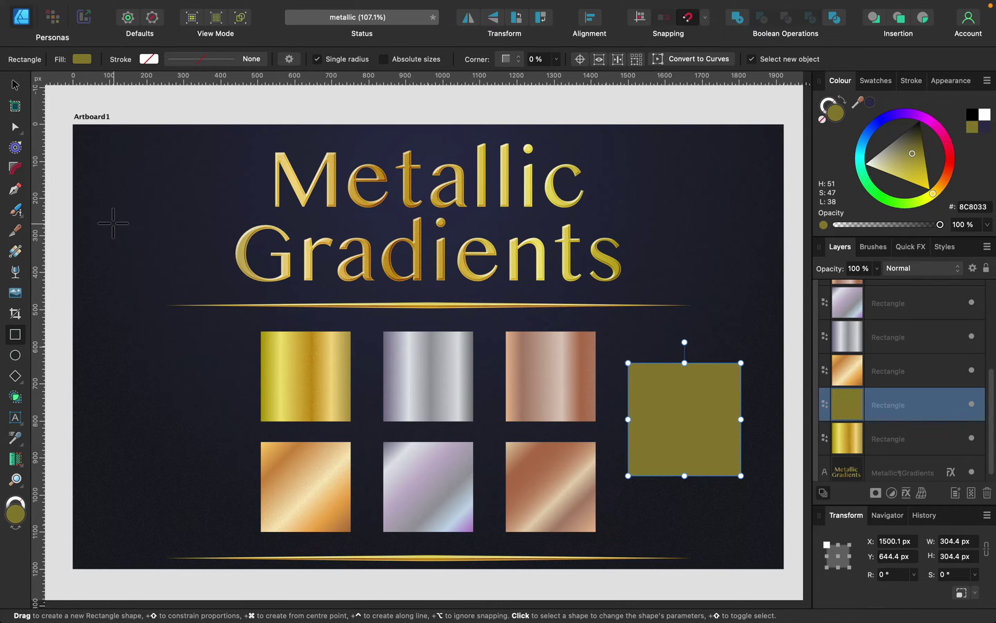
- Apply a linear gradient across the olive square and open its gradient editor
left_click(16, 250)
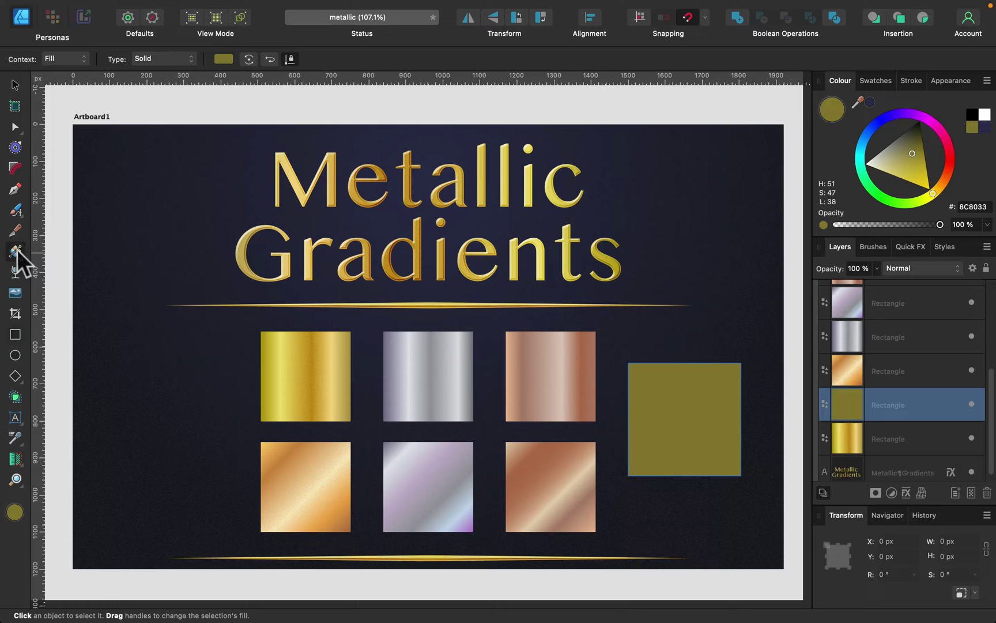
left_click_drag(744, 422, 628, 424)
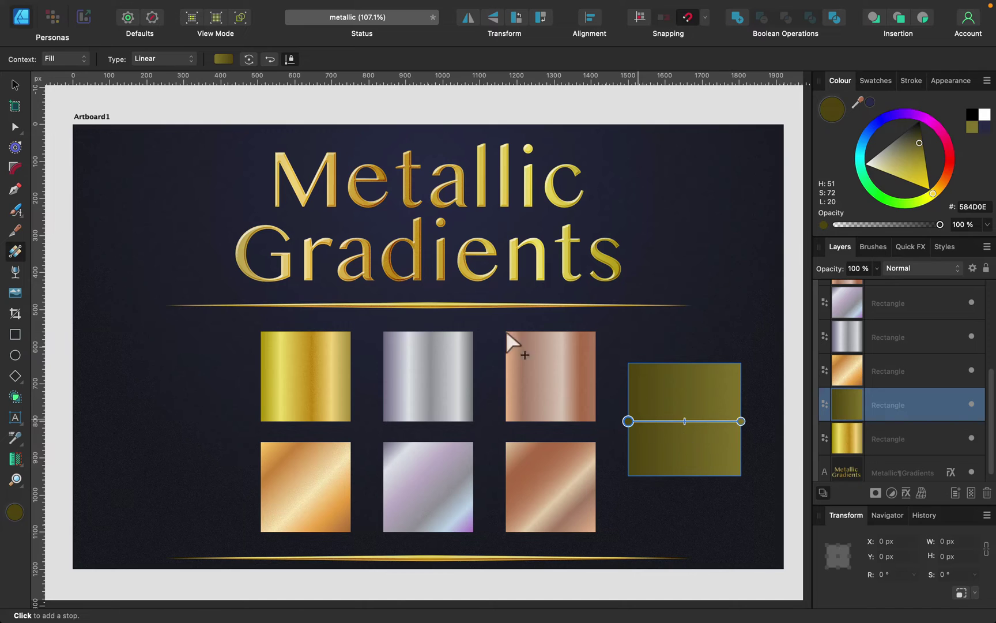
left_click(225, 59)
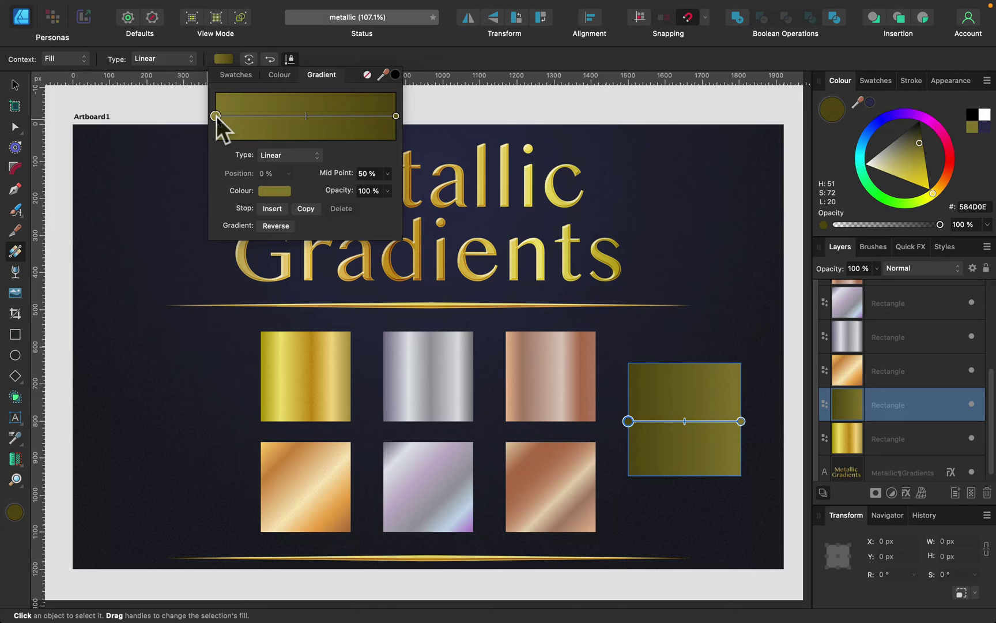
- Set the gradient's first stop to bright gold F8D74F using the HSL colour wheel
left_click(276, 192)
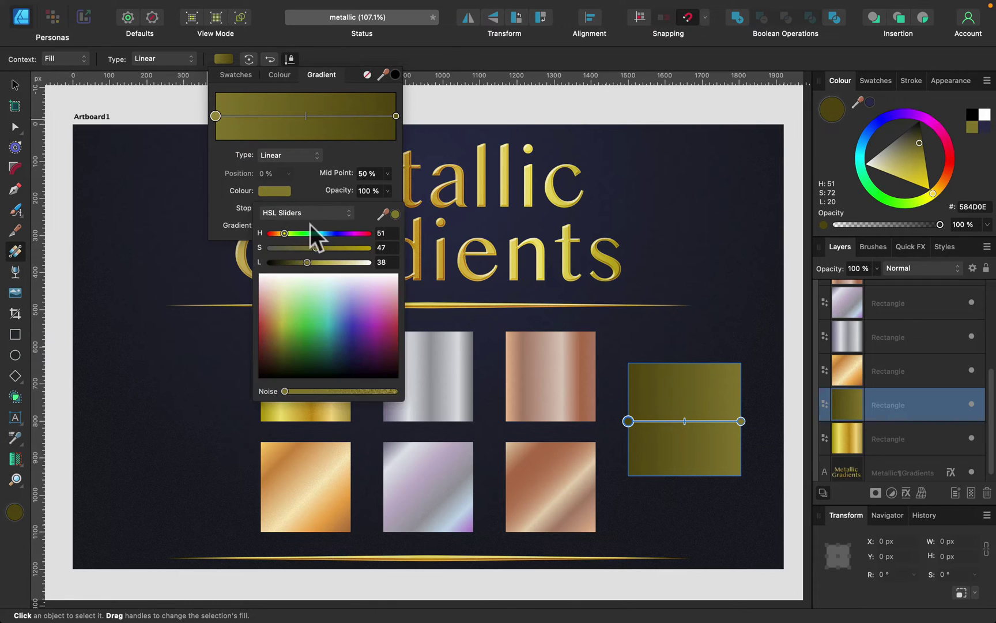
left_click_drag(284, 233, 334, 262)
left_click(330, 214)
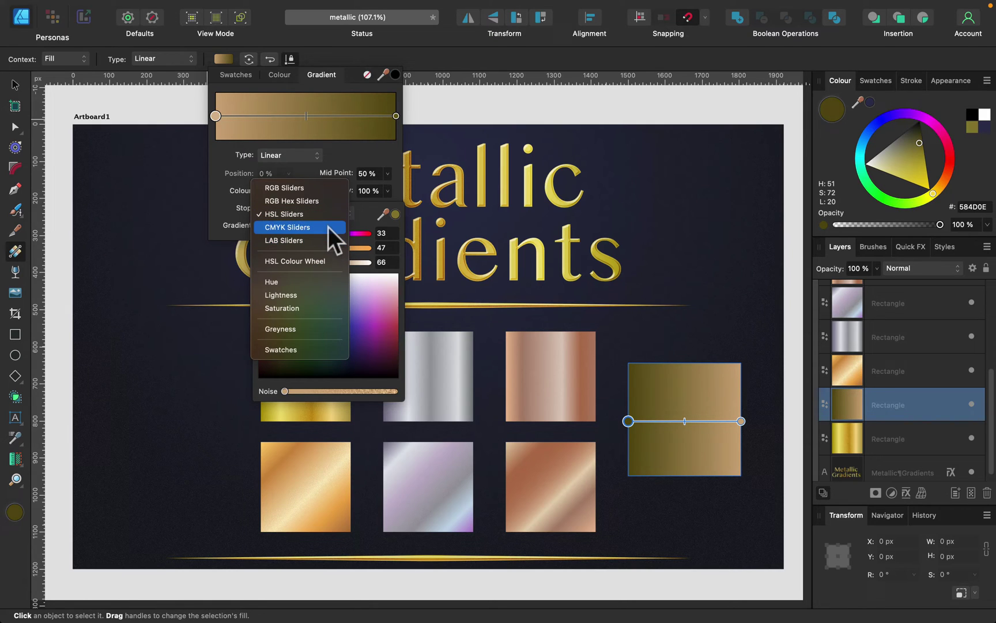
left_click(319, 264)
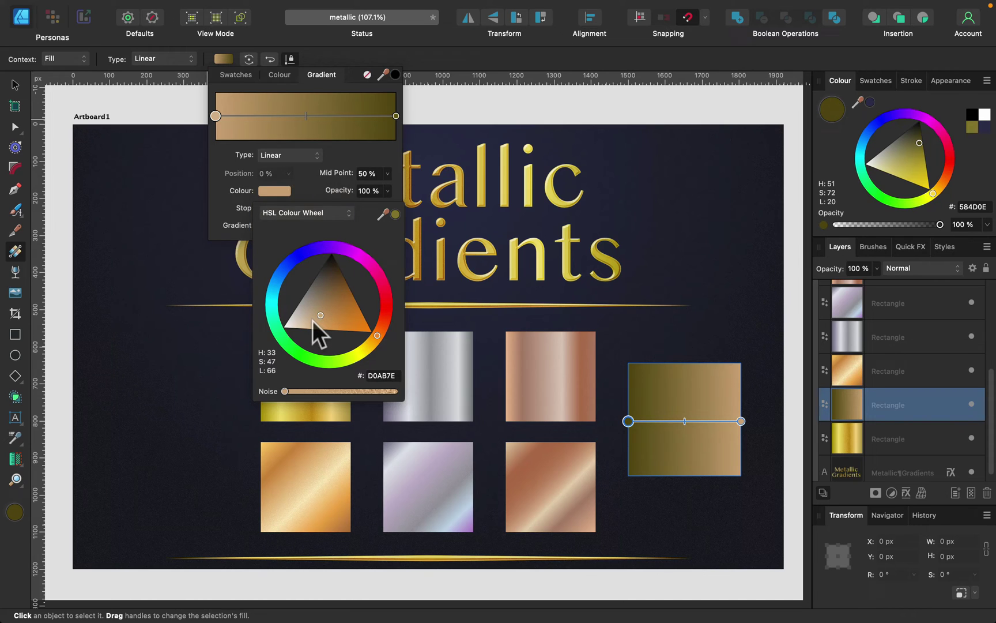
mouse_move(312, 321)
left_mouse_down()
mouse_move(302, 320)
mouse_move(309, 312)
mouse_move(353, 326)
mouse_move(336, 329)
left_mouse_up()
left_click(372, 346)
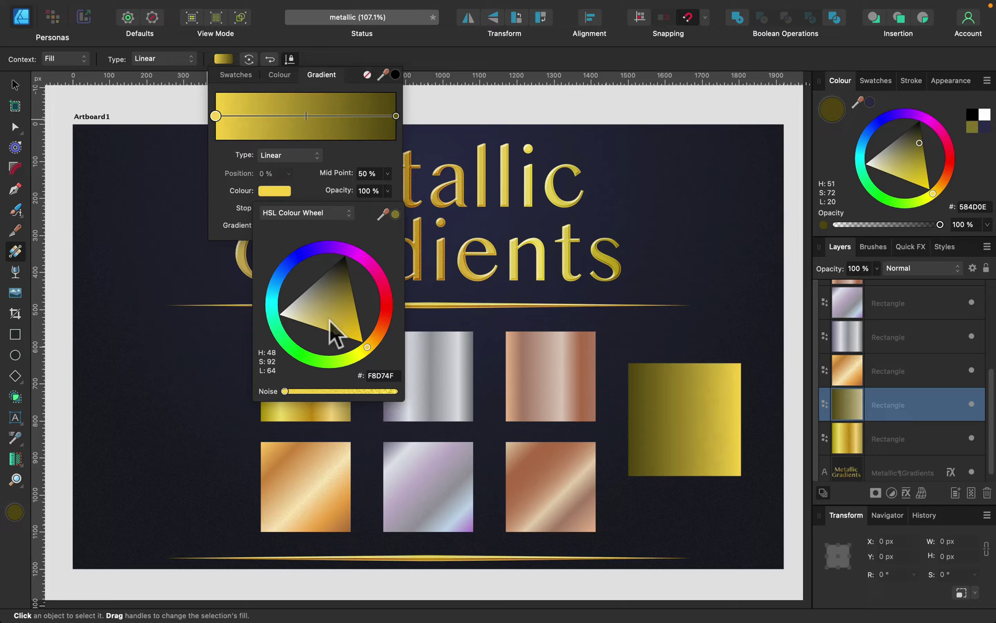
- Lighten the end stop to pale gold and add a muted gold A08646 stop at 77%
left_click(396, 116)
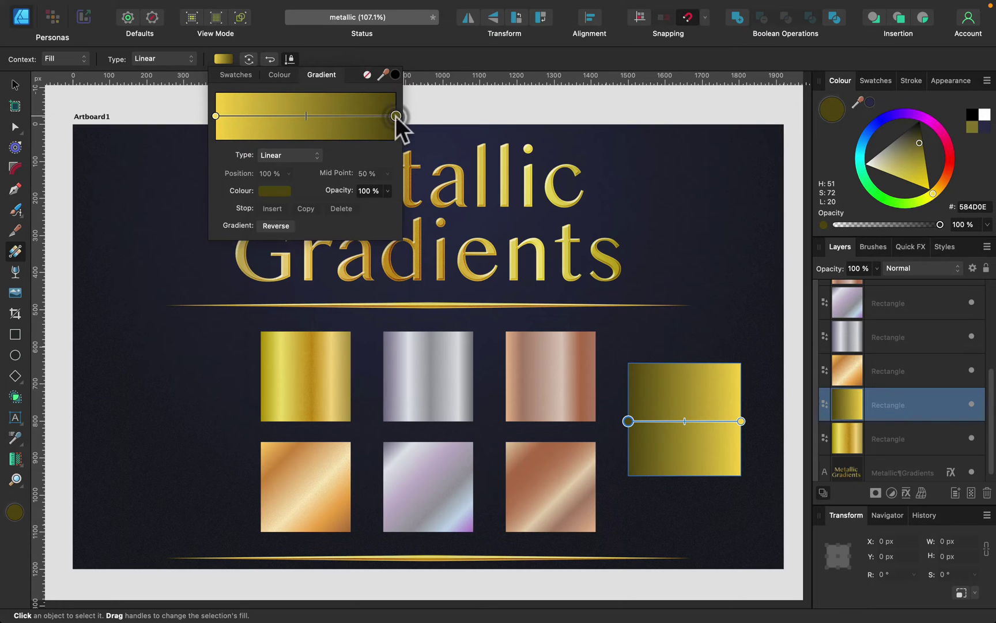
left_click(276, 191)
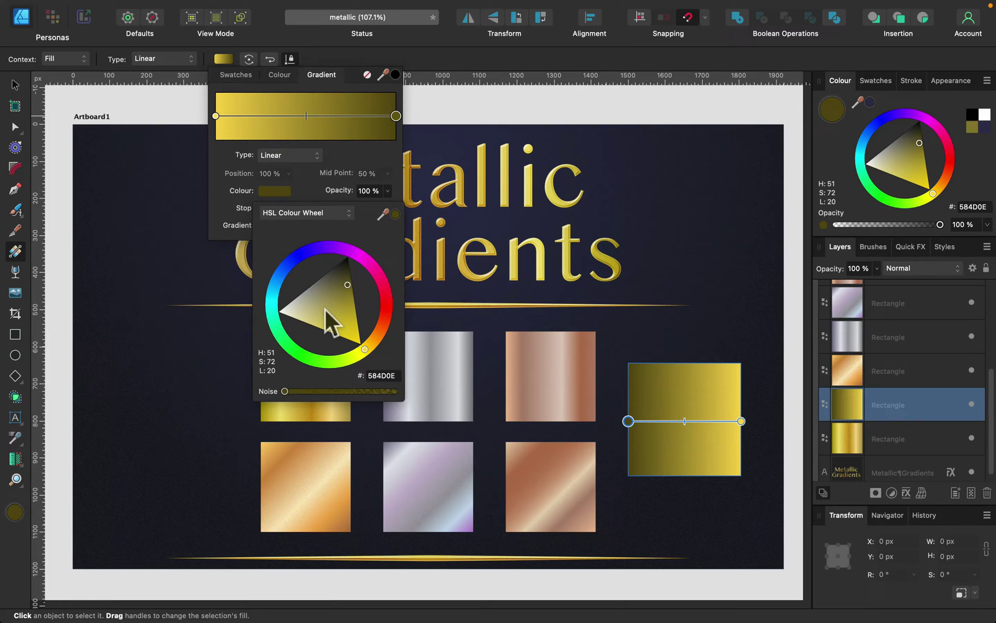
left_click_drag(320, 308, 311, 309)
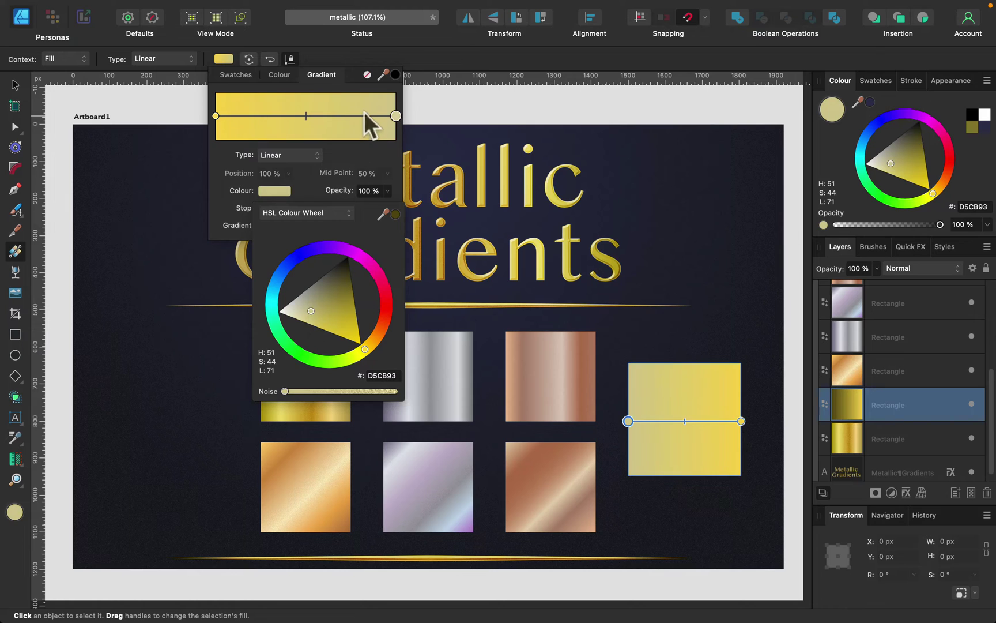
left_click_drag(363, 111, 354, 115)
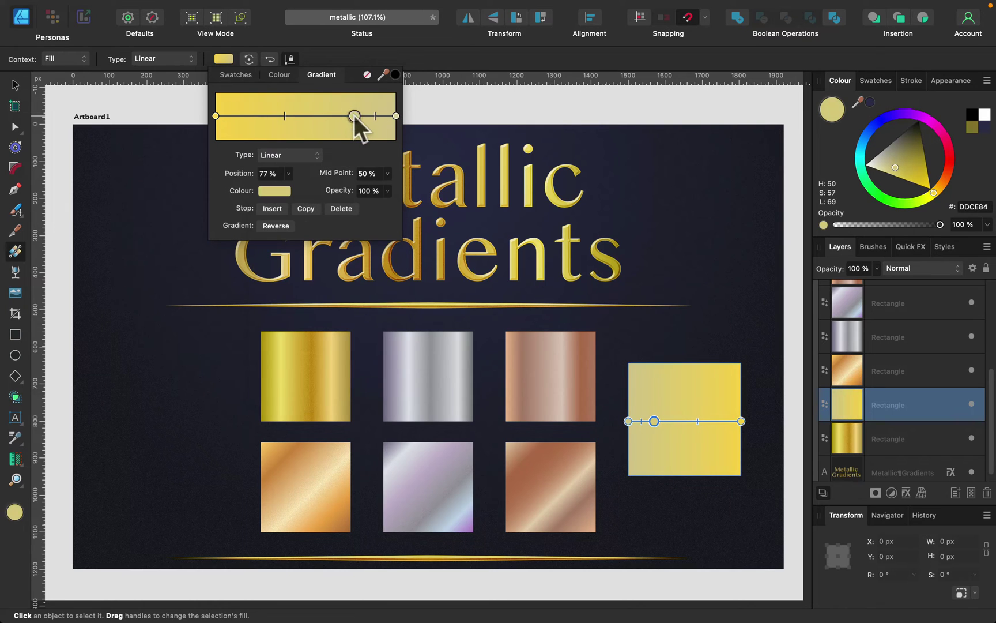
left_click(284, 189)
mouse_move(340, 305)
left_mouse_down()
mouse_move(362, 291)
mouse_move(380, 329)
mouse_move(368, 338)
left_mouse_up()
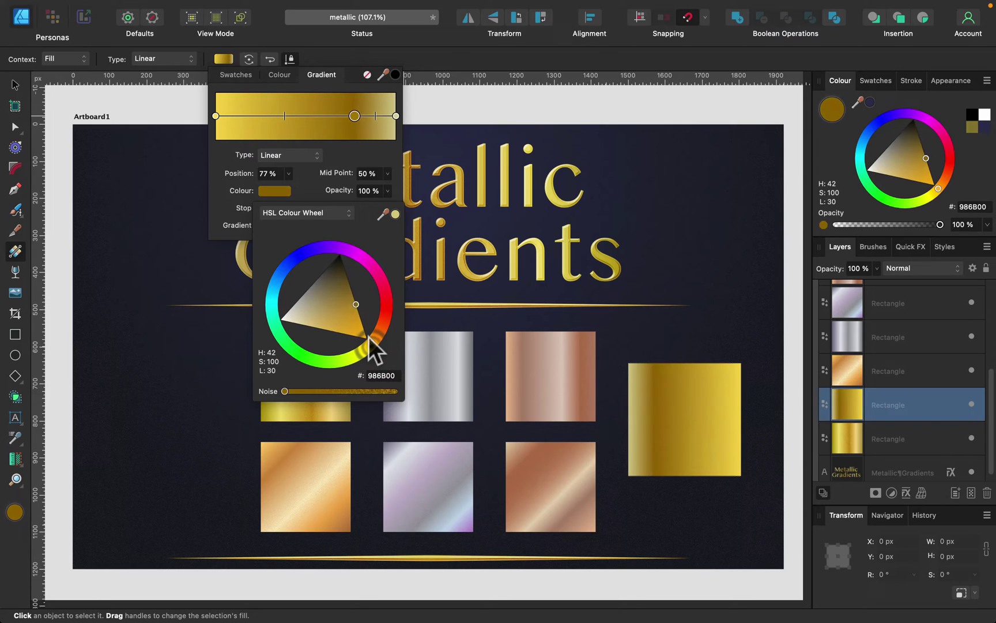
left_click(332, 301)
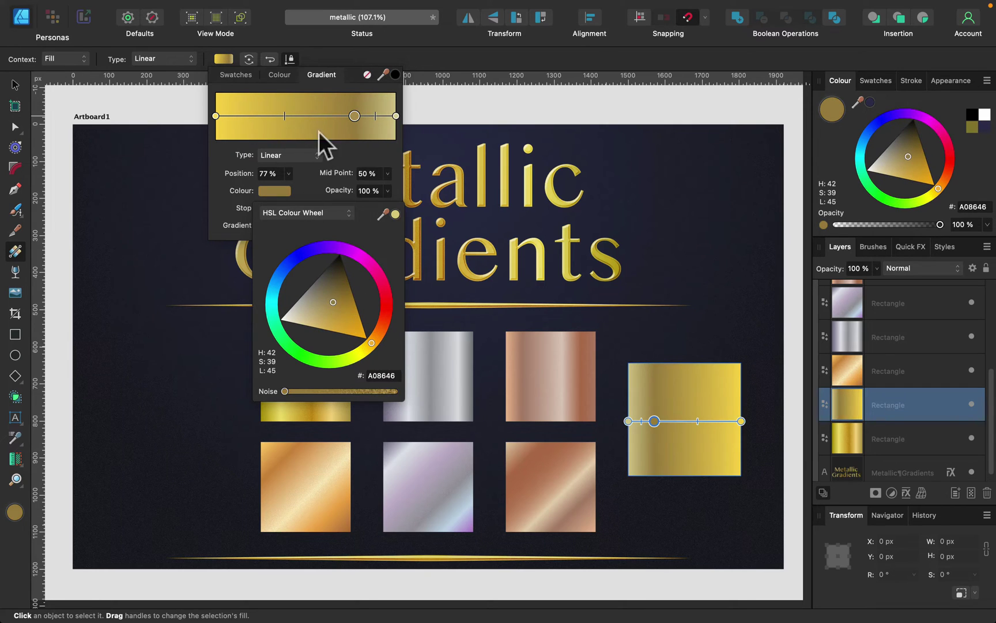
- Add a pale gold E6D5A4 stop and move it to 56%
left_click(306, 116)
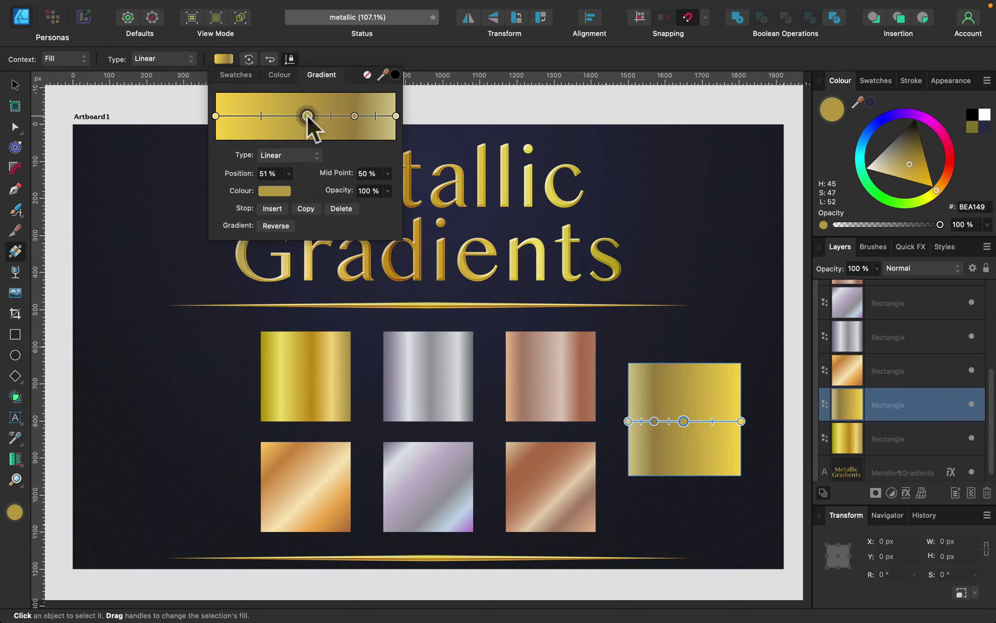
left_click(268, 189)
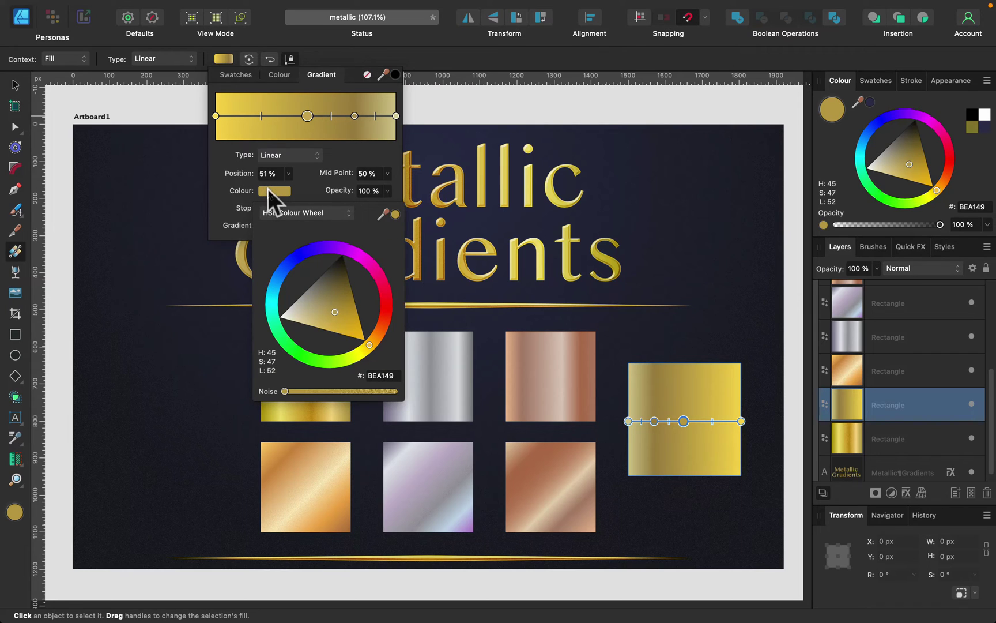
mouse_move(320, 314)
left_mouse_down()
mouse_move(308, 326)
mouse_move(300, 306)
mouse_move(307, 316)
left_mouse_up()
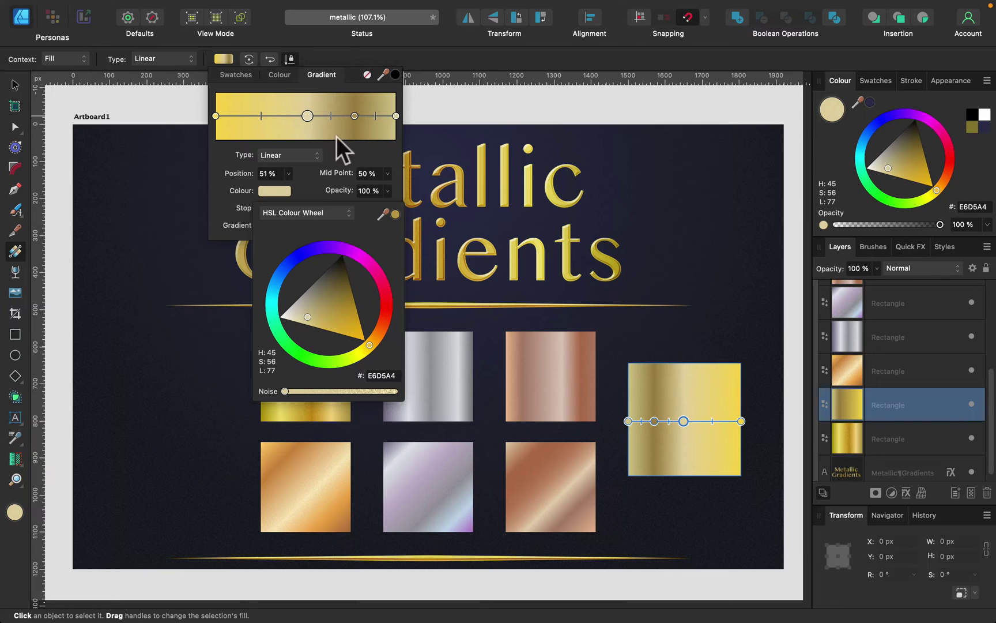
left_click(311, 116)
mouse_move(311, 116)
left_mouse_down()
mouse_move(333, 116)
mouse_move(316, 118)
left_mouse_up()
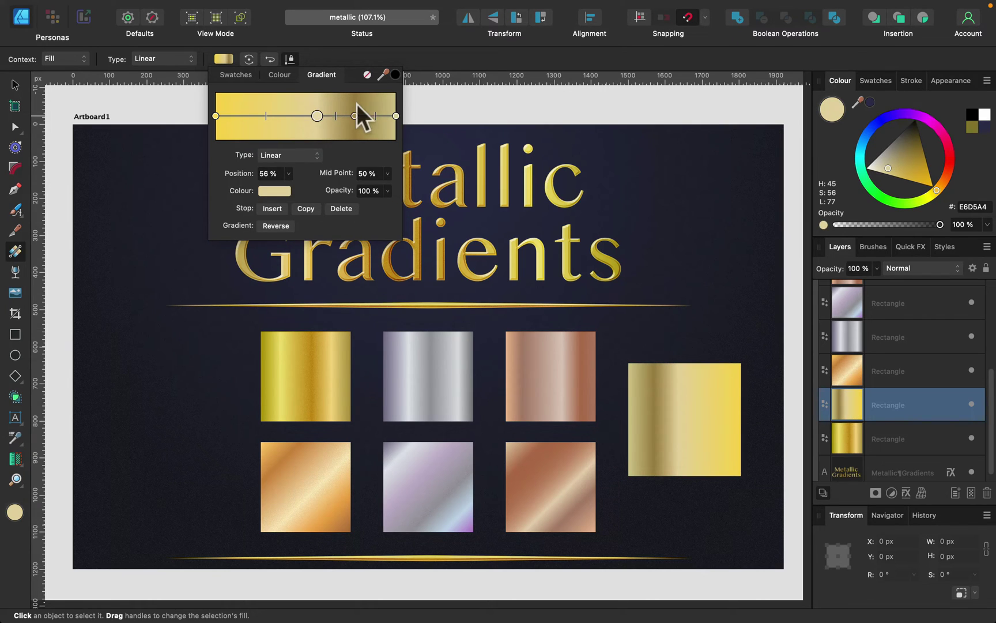
- Insert a darker gold BBA04B stop and slide it to 29%
left_click(275, 116)
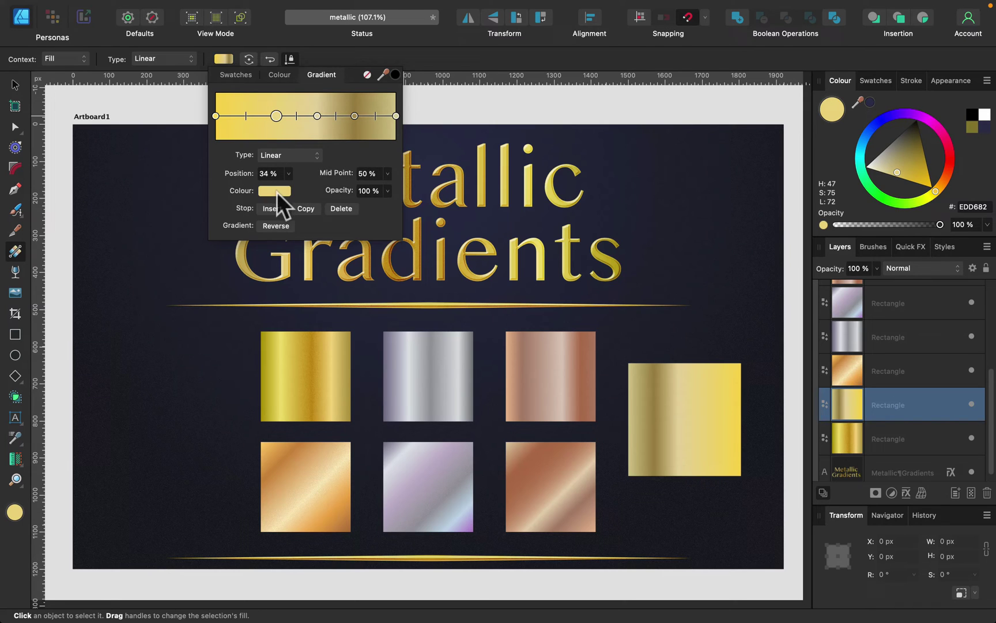
left_click(276, 191)
mouse_move(334, 320)
left_mouse_down()
mouse_move(358, 315)
mouse_move(345, 320)
mouse_move(332, 310)
left_mouse_up()
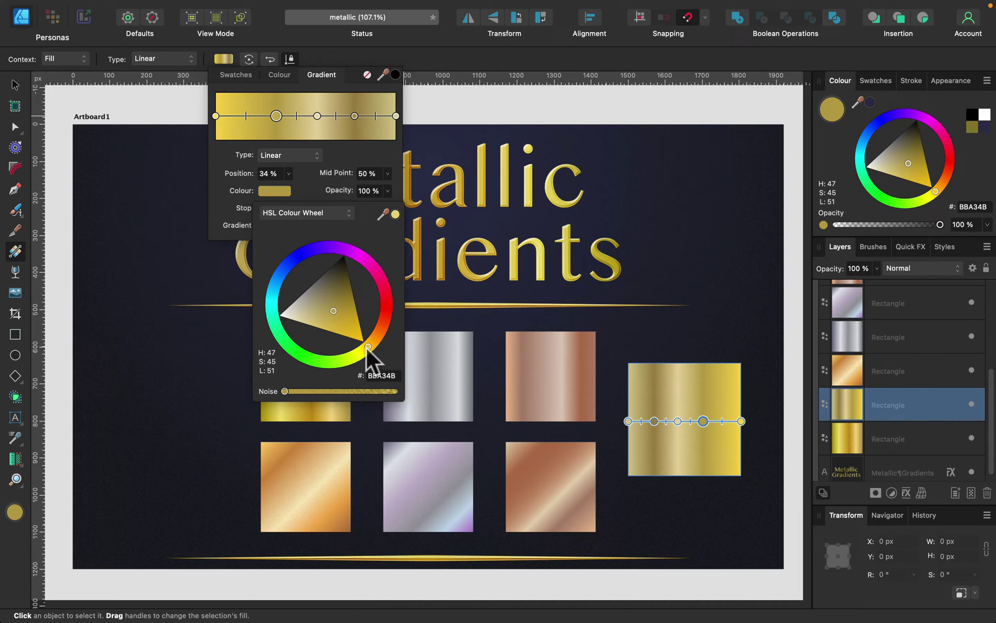
left_click_drag(367, 346, 369, 343)
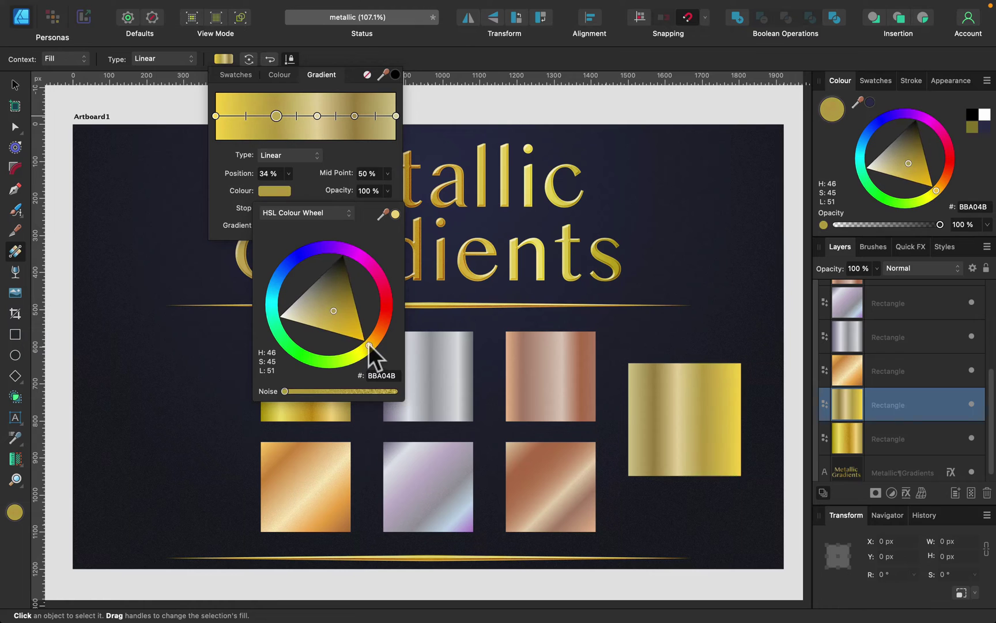
left_click_drag(275, 116, 263, 116)
- Add noise to the 29% stop and set the midpoint to 49%
left_click(280, 190)
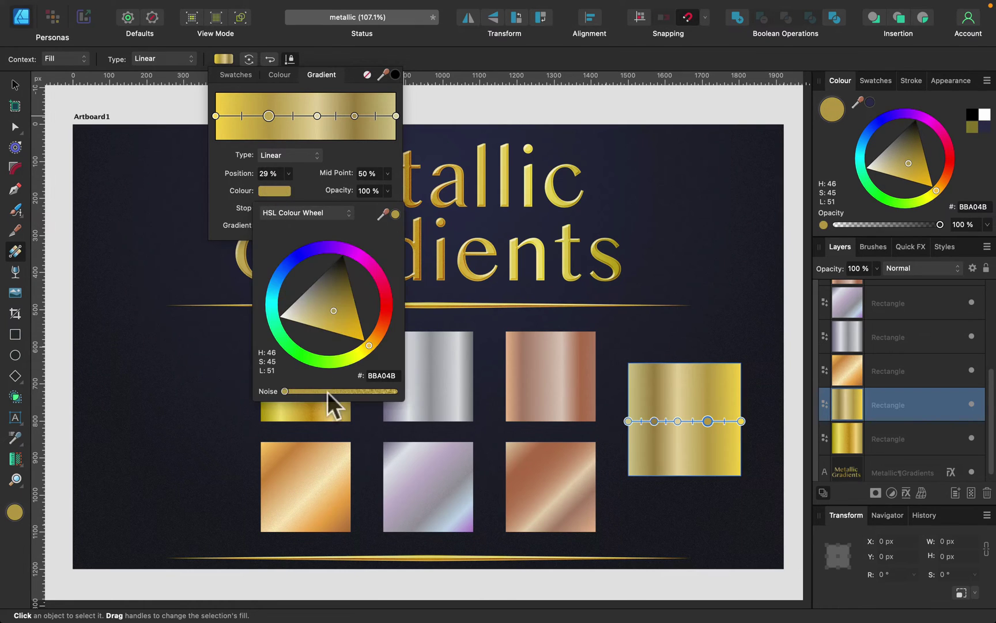
left_click_drag(300, 391, 311, 391)
left_click(296, 117)
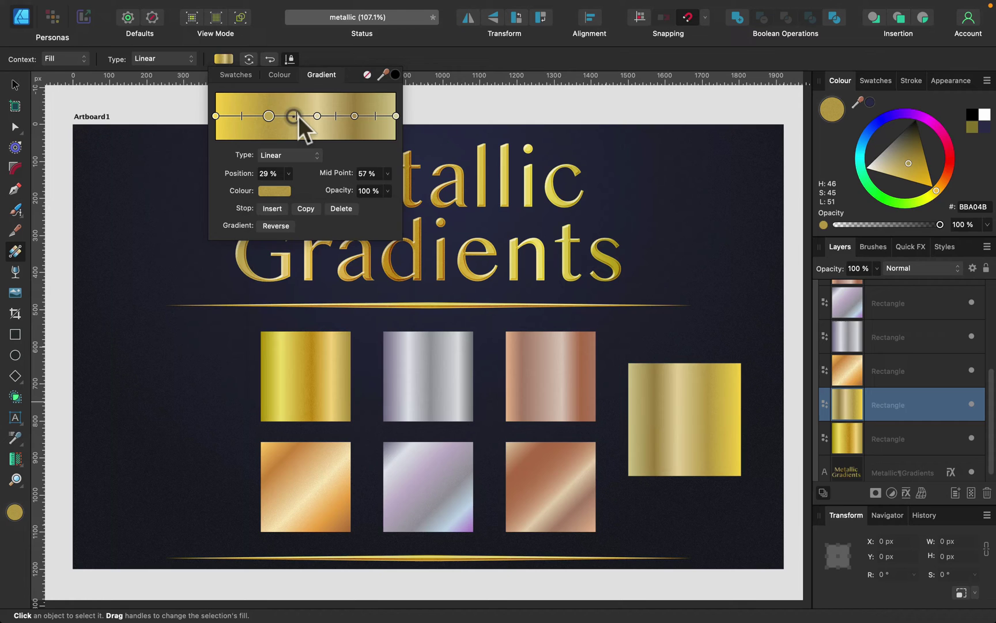
left_click_drag(298, 116, 299, 117)
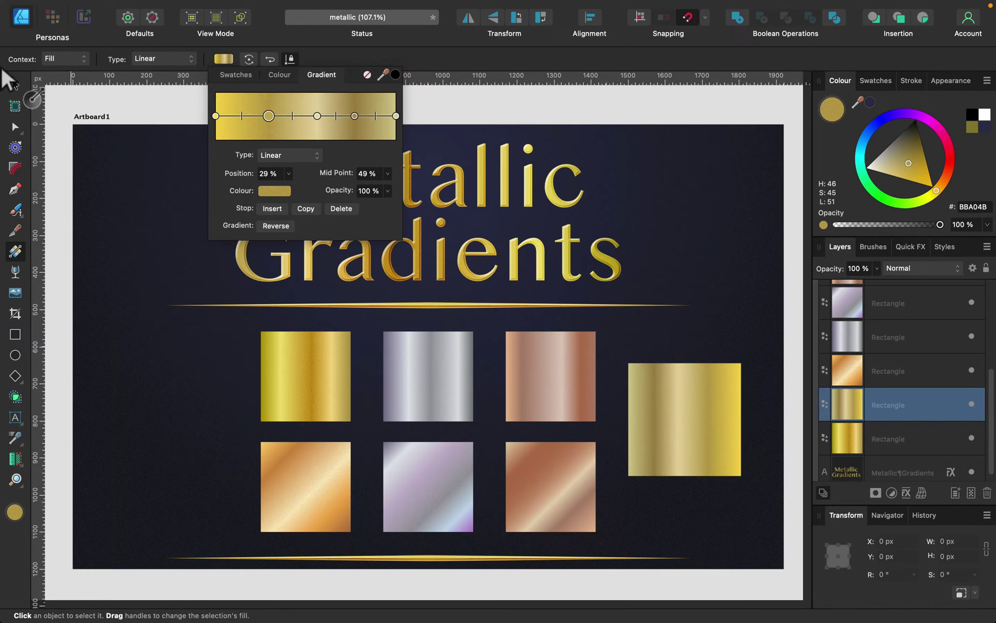
- Finish editing the gradient and bring up the Swatches panel
left_click(15, 85)
left_click(874, 81)
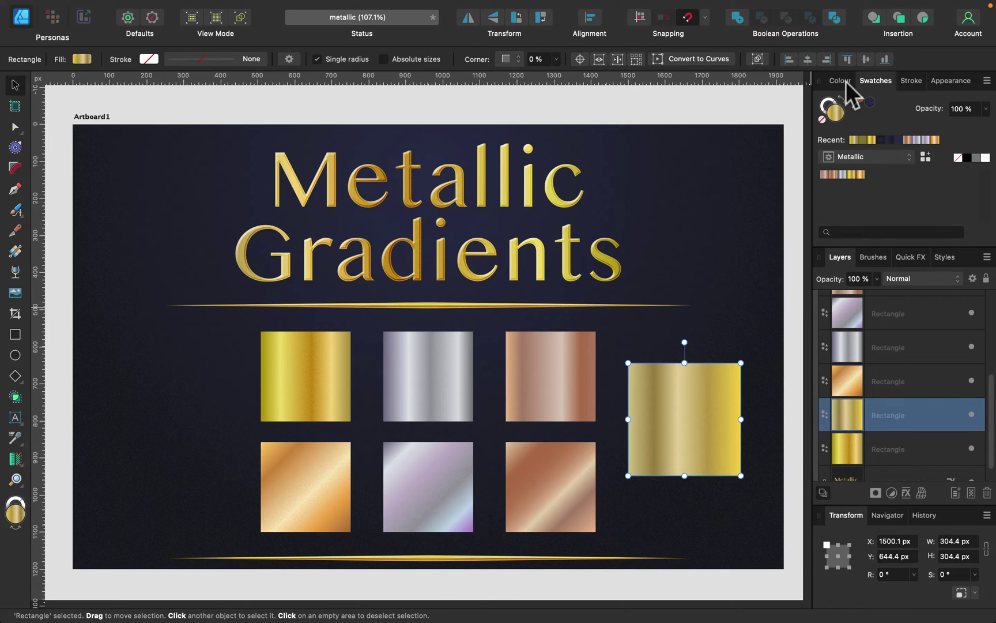
left_click(843, 81)
left_click(873, 86)
- Browse the Colours, Gradients, Greys, Crayons and Apple palettes, ending on System
left_click(907, 156)
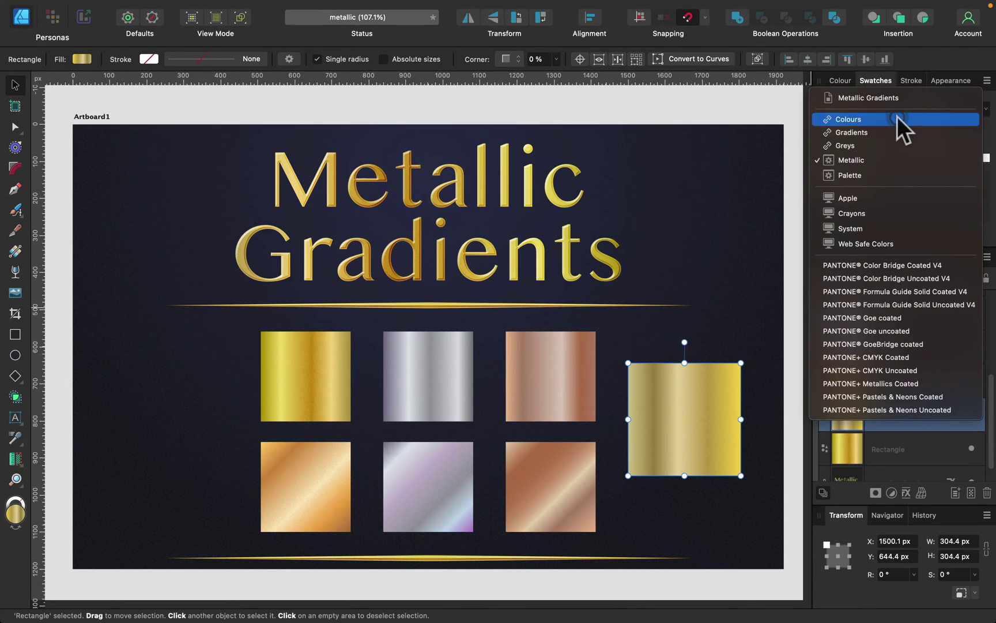
left_click(898, 119)
left_click(885, 157)
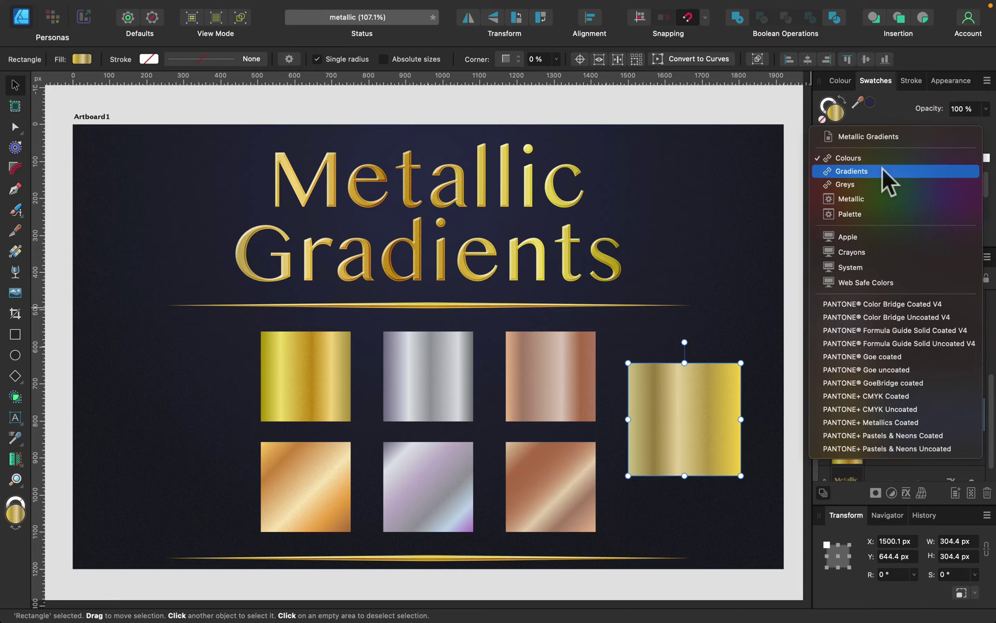
left_click(912, 168)
left_click(913, 158)
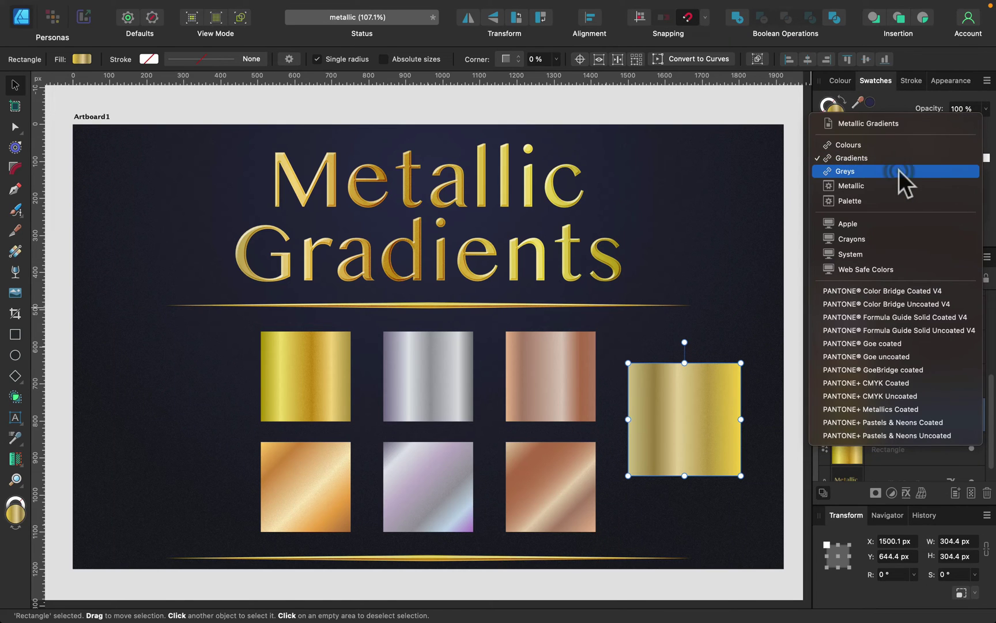
left_click(899, 171)
left_click(911, 163)
left_click(890, 225)
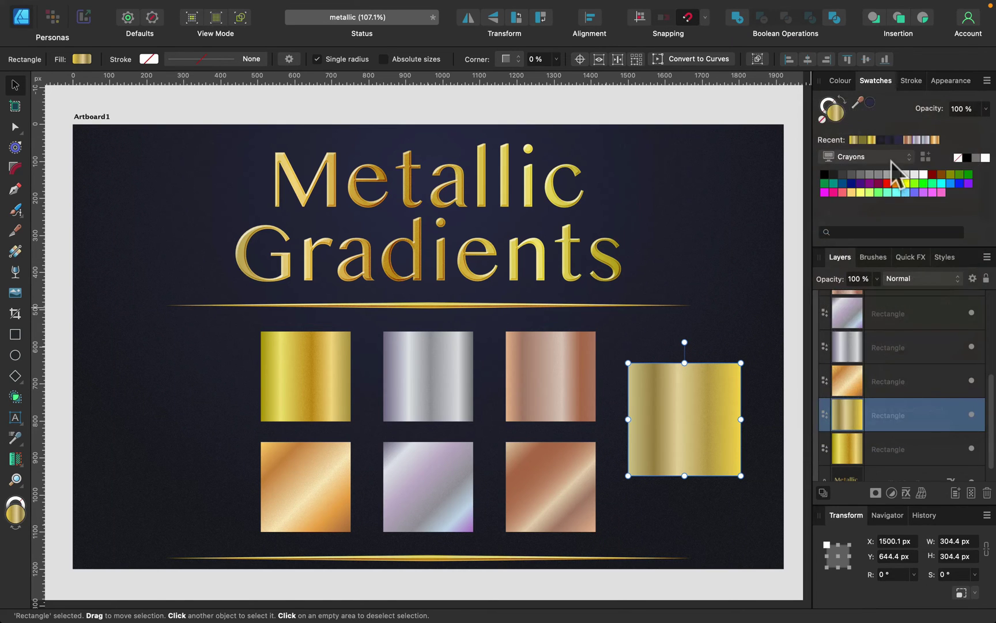
left_click(892, 158)
left_click(884, 144)
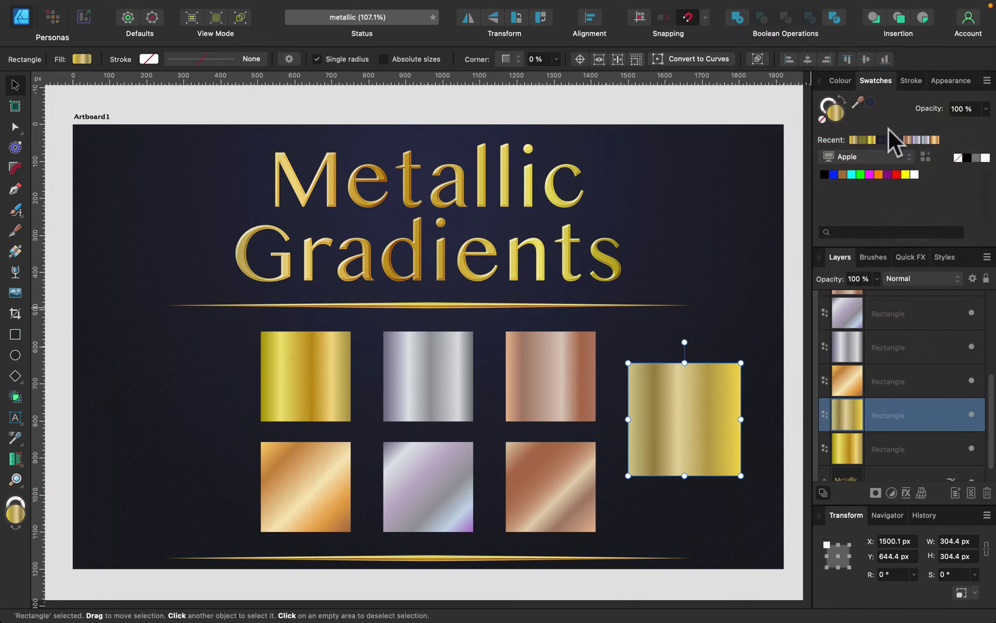
left_click(882, 157)
left_click(876, 193)
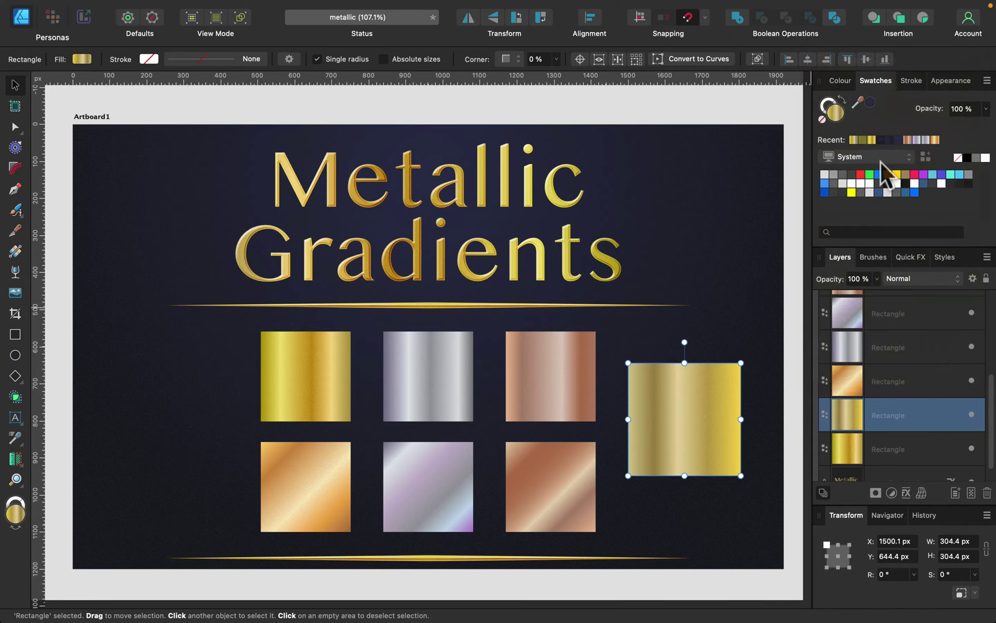
- Create the Unnamed application palette and add the right square's multi-stop gold gradient as its first swatch
left_click(987, 81)
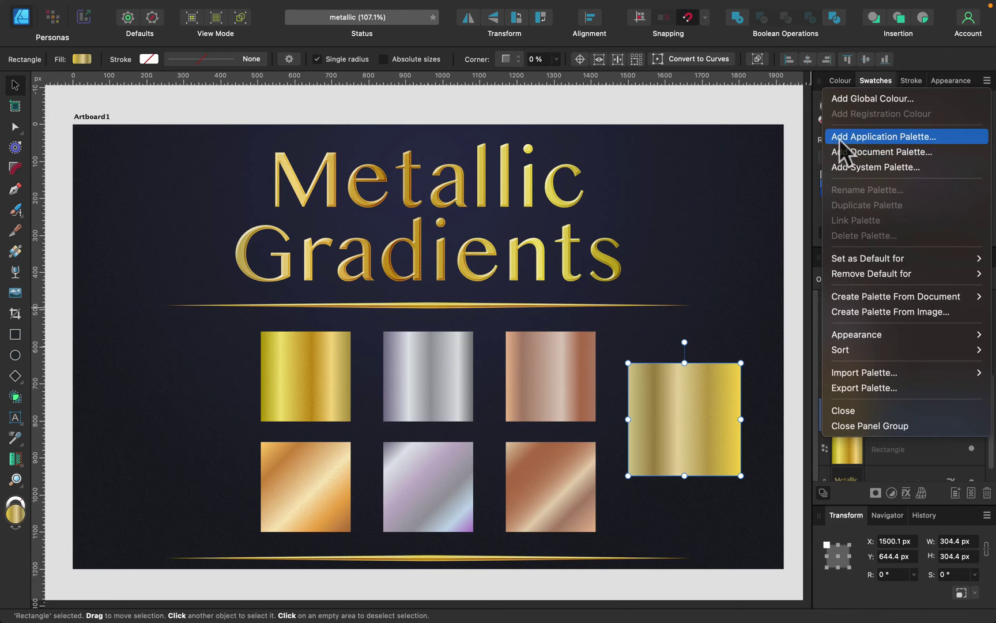
left_click(930, 136)
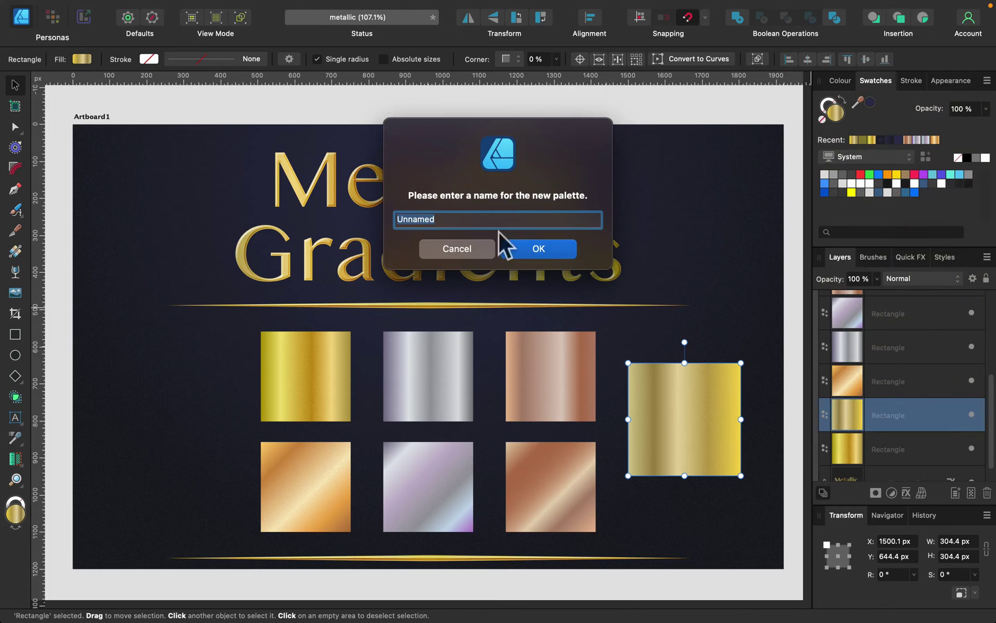
left_click(537, 251)
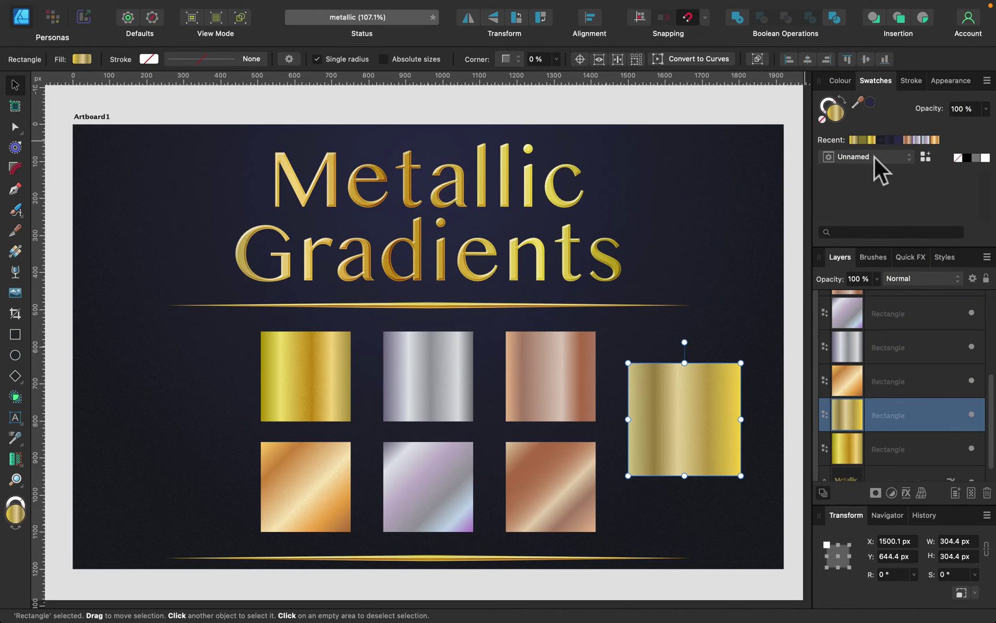
left_click(723, 206)
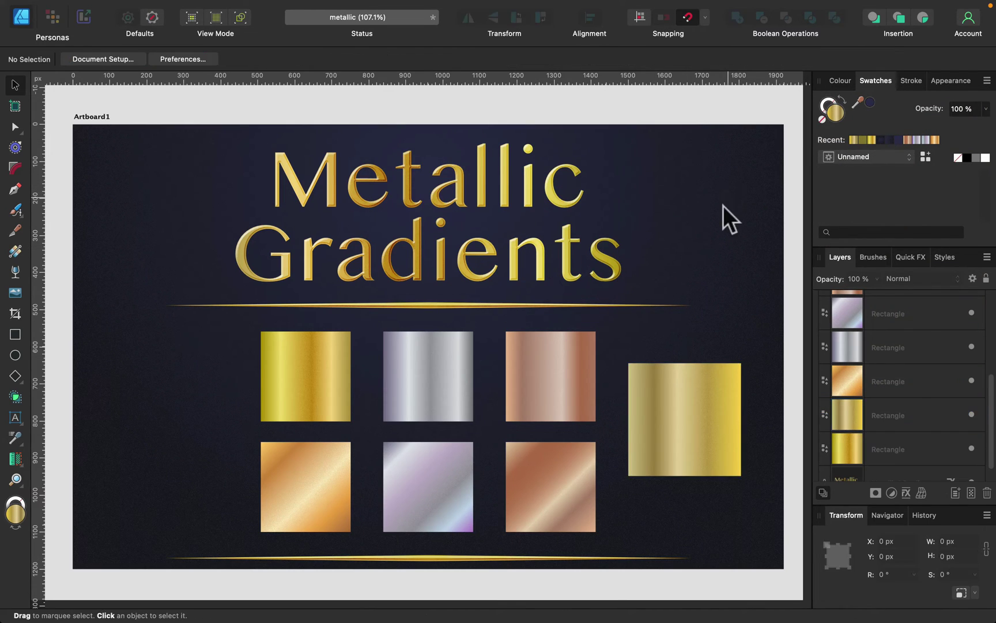
left_click(728, 440)
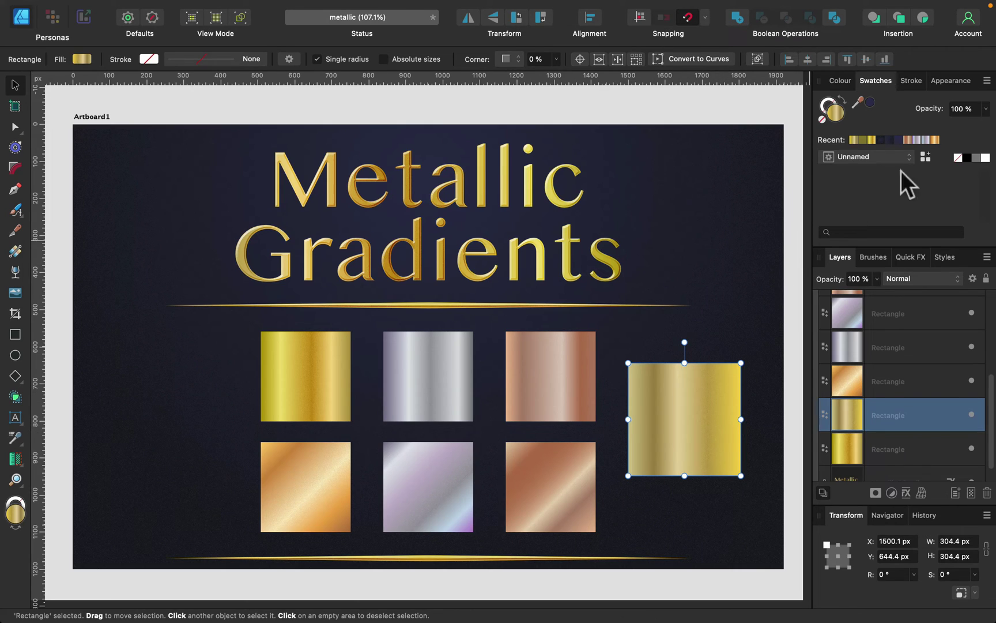
left_click(926, 157)
- Draw a 309 px star at the artboard's upper right and colour it blue
left_click(17, 380)
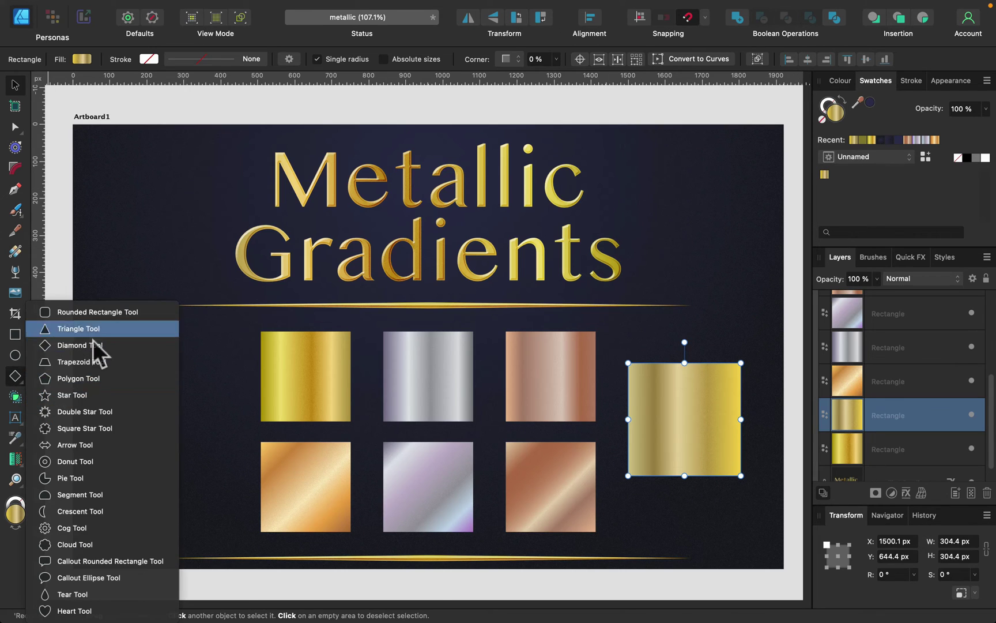
left_click(90, 392)
left_click_drag(644, 146, 759, 260)
left_click(841, 81)
left_click_drag(889, 160, 909, 113)
left_click(872, 128)
left_click(880, 81)
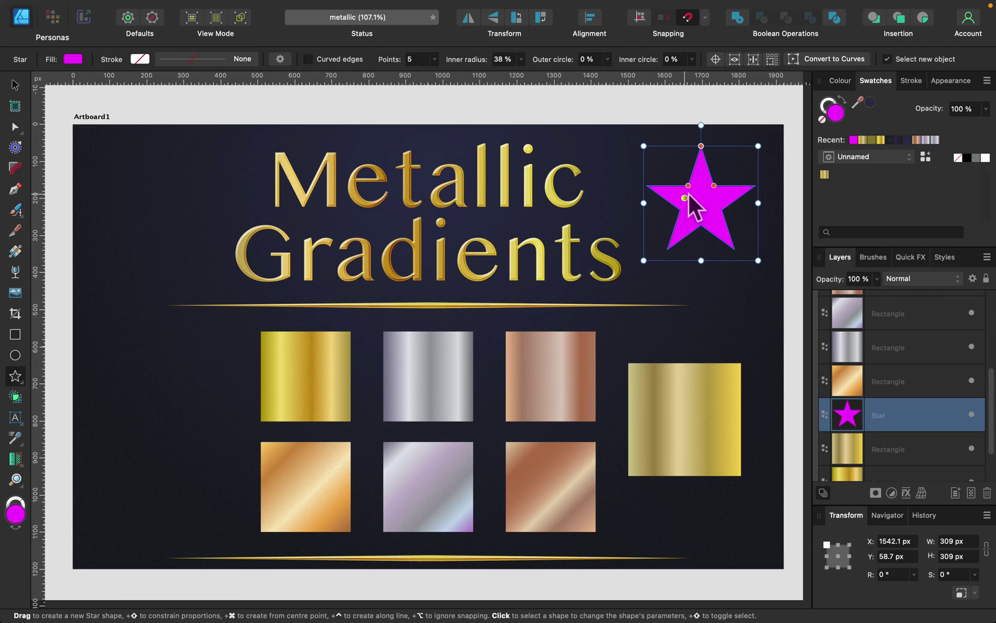
- Set the star's inner radius to 50% and fill it with a diagonal gold gradient
left_click_drag(688, 193, 719, 184)
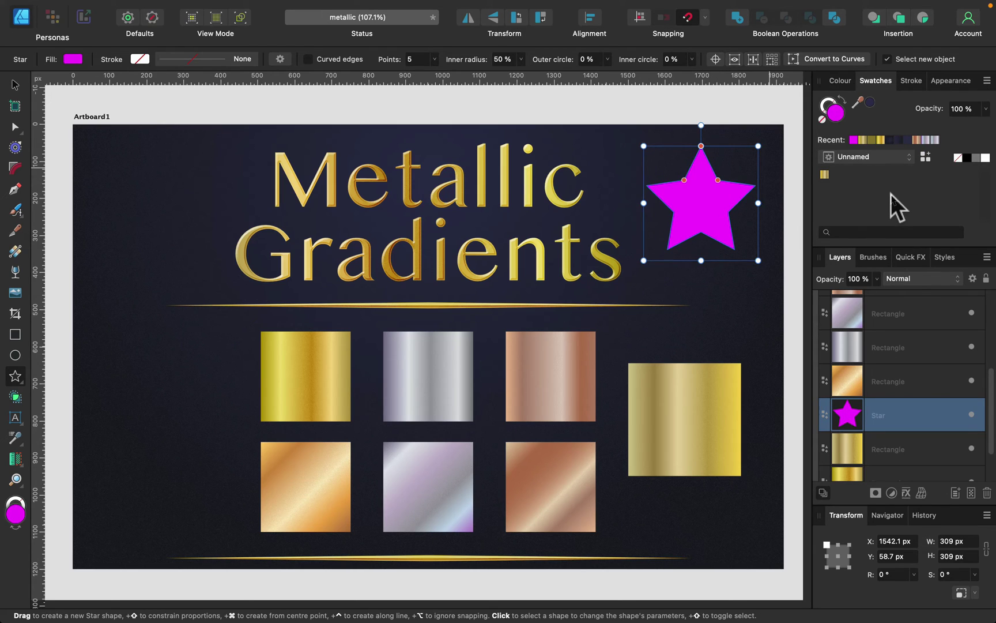
left_click(825, 174)
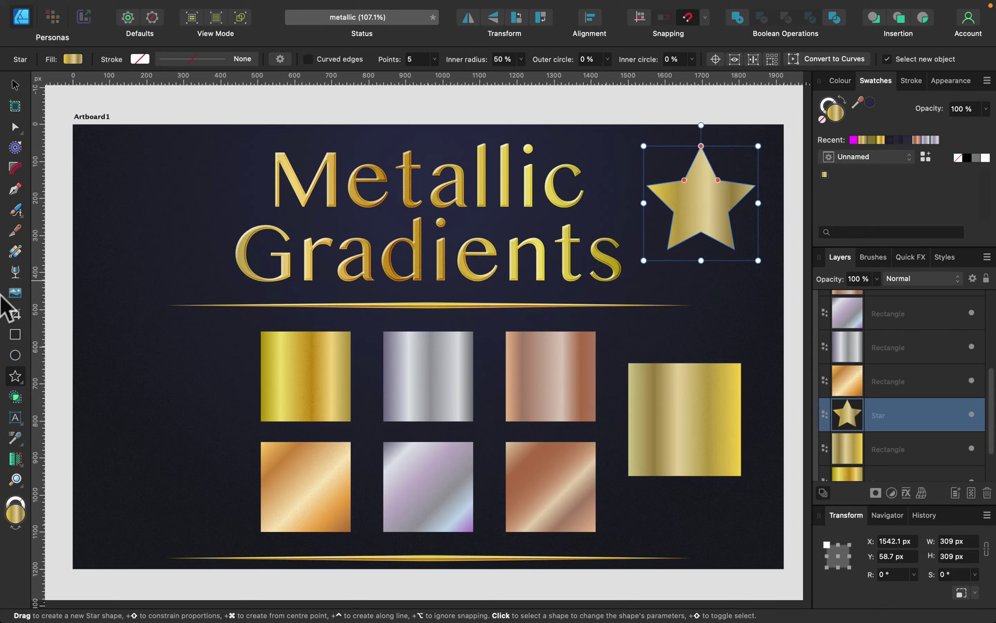
left_click(15, 251)
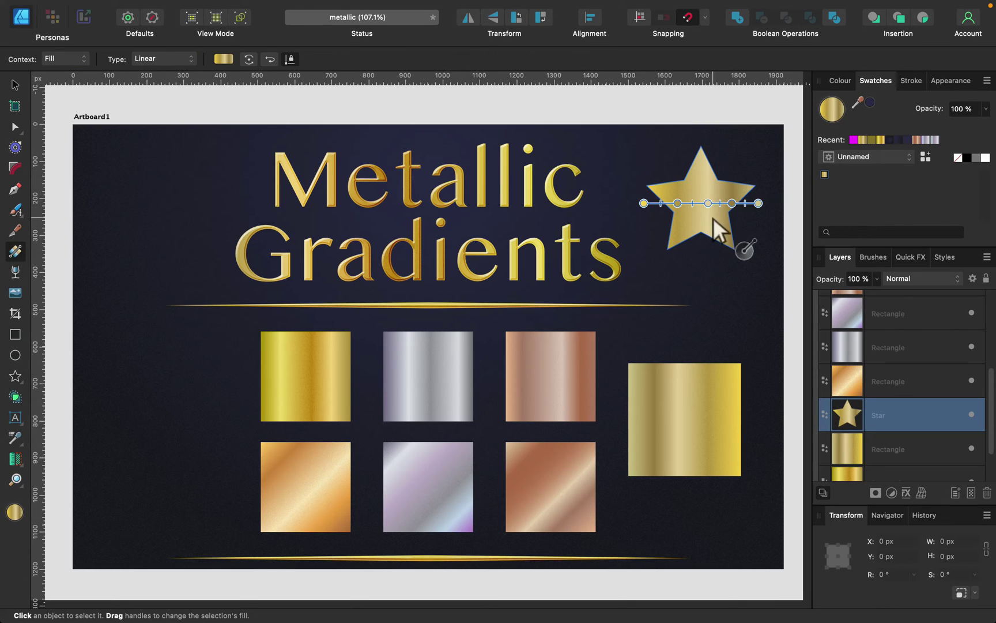
left_click_drag(701, 232, 714, 144)
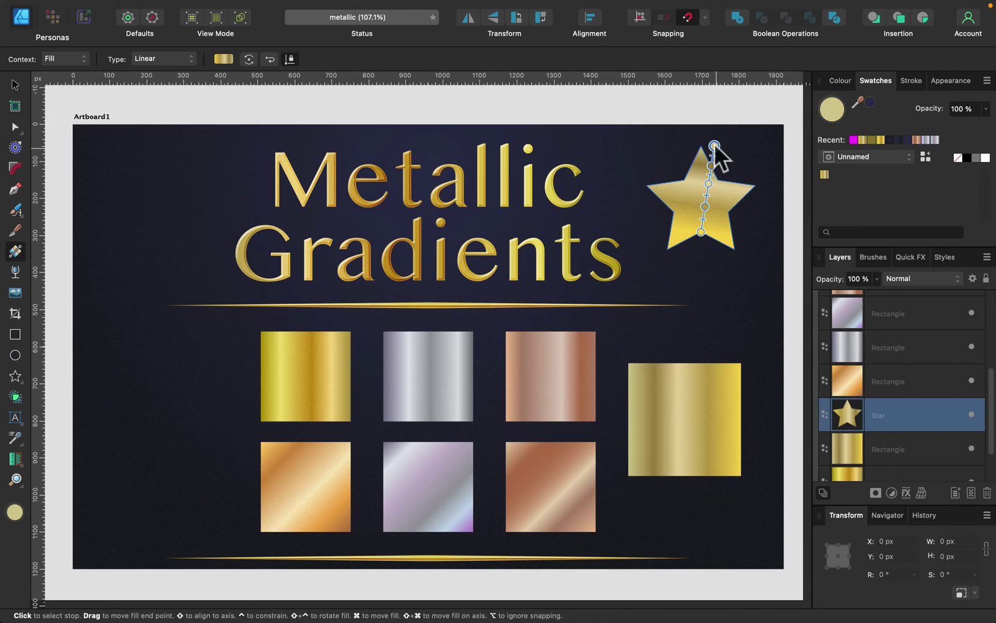
left_click_drag(755, 185, 664, 167)
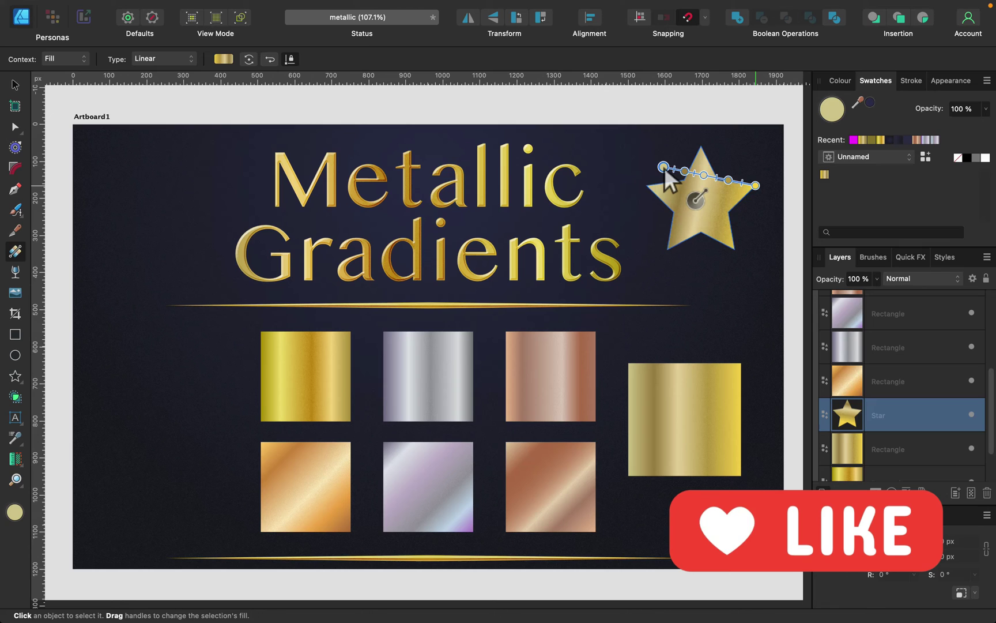
left_click(15, 85)
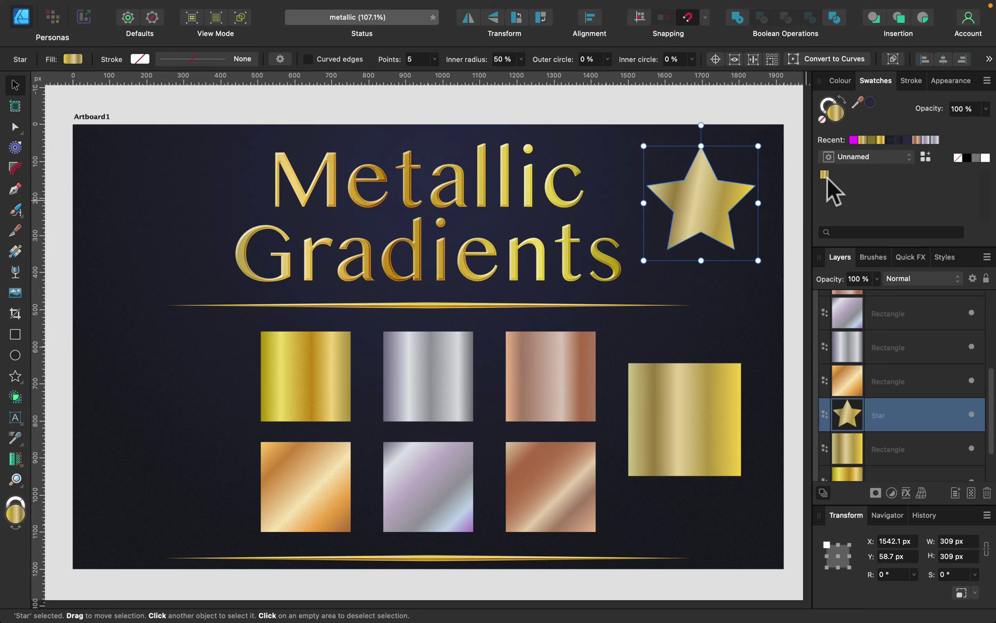
- Switch to the Metallic palette and delete the star and large gold rectangle
left_click(878, 157)
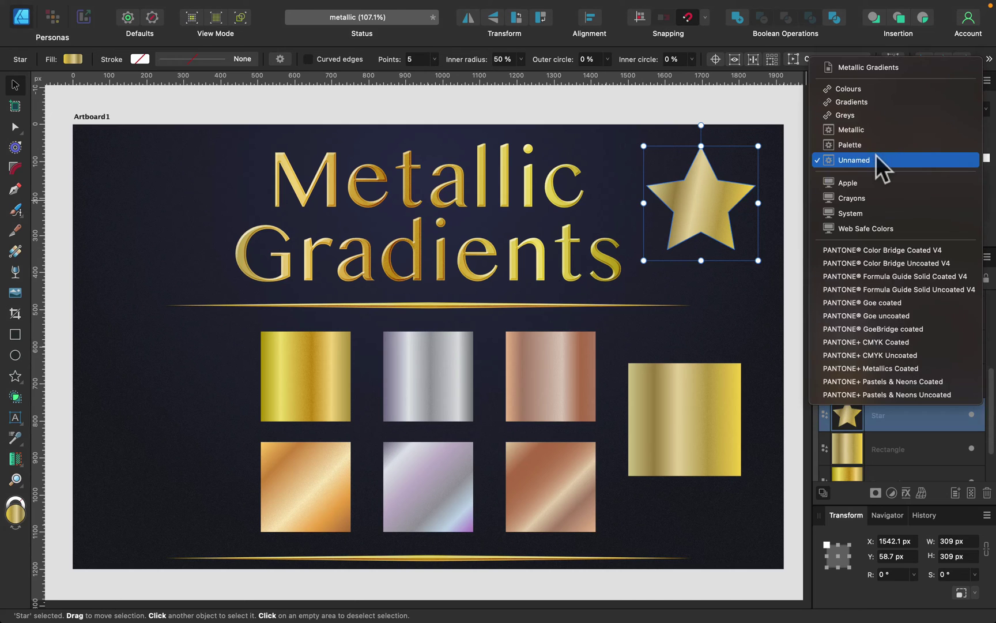
left_click(886, 129)
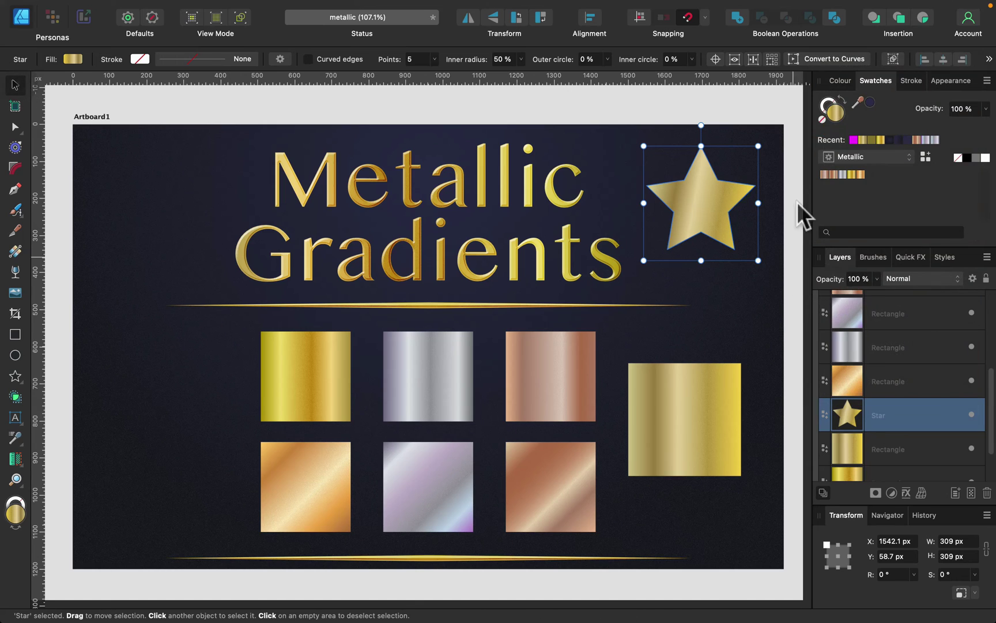
key("BackSpace")
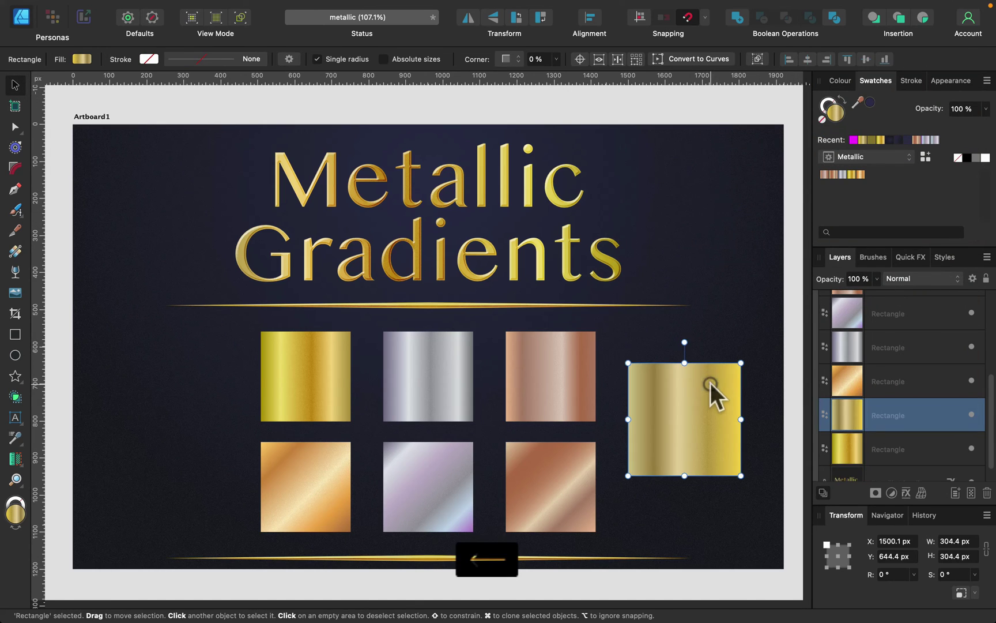
key("BackSpace")
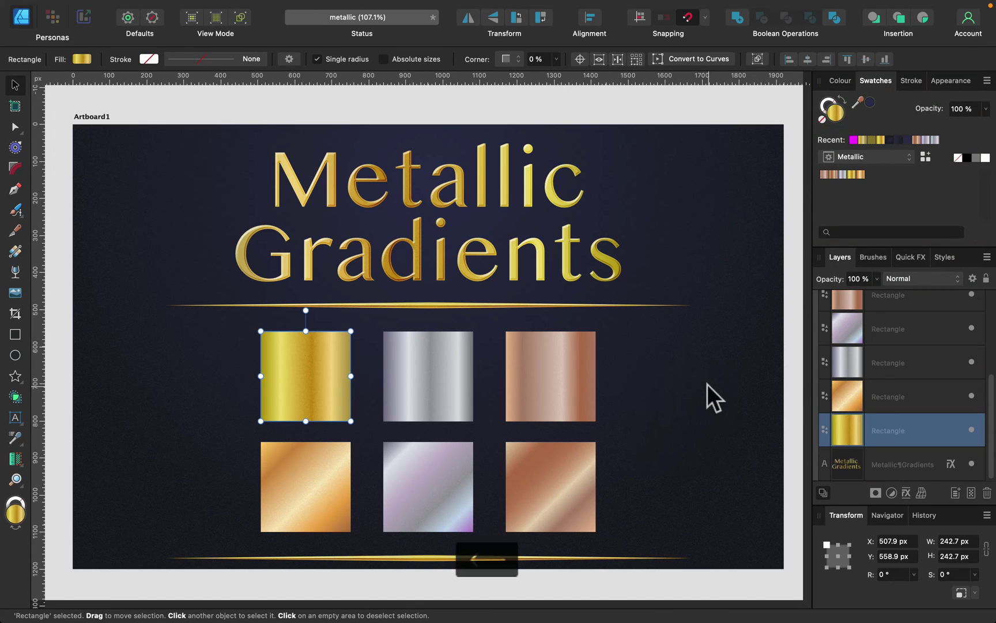
- Draw a proportional heart right of the title and stretch it taller
left_click(15, 376)
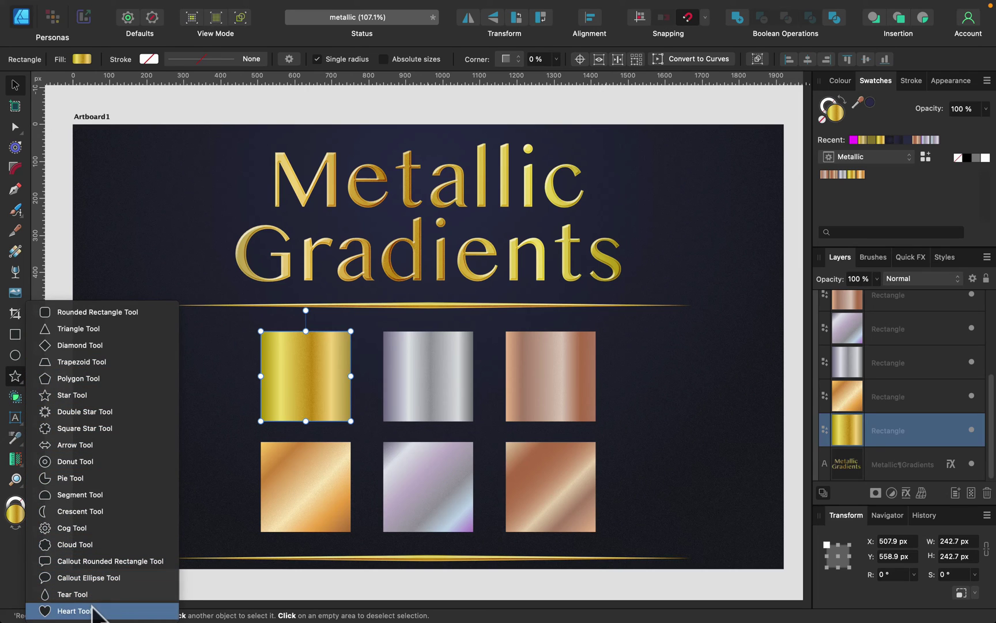
left_click(74, 611)
scroll(652, 225, "up", 3)
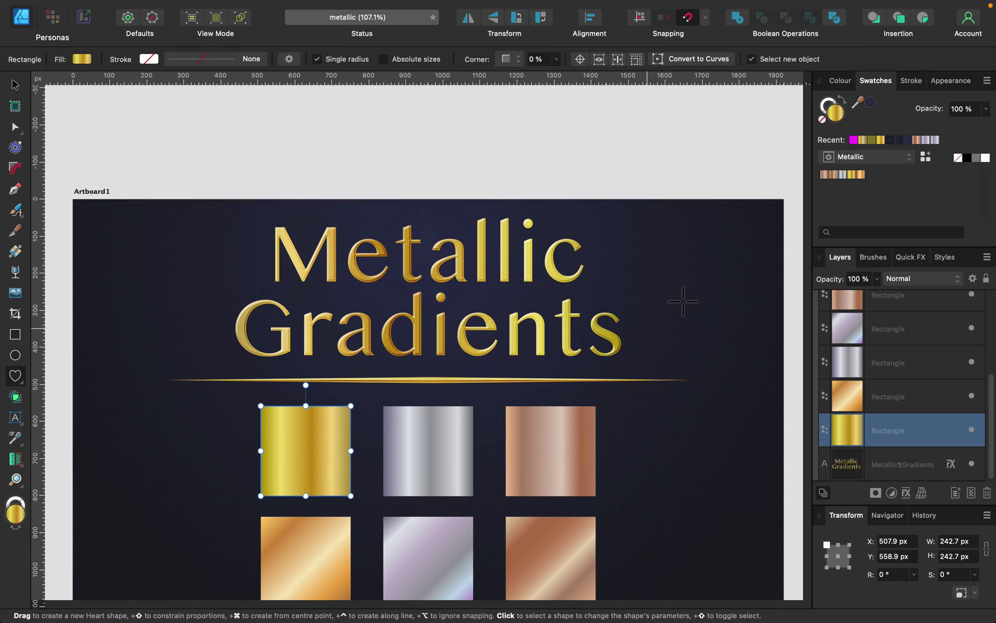
key("shift")
left_click_drag(626, 236, 756, 332)
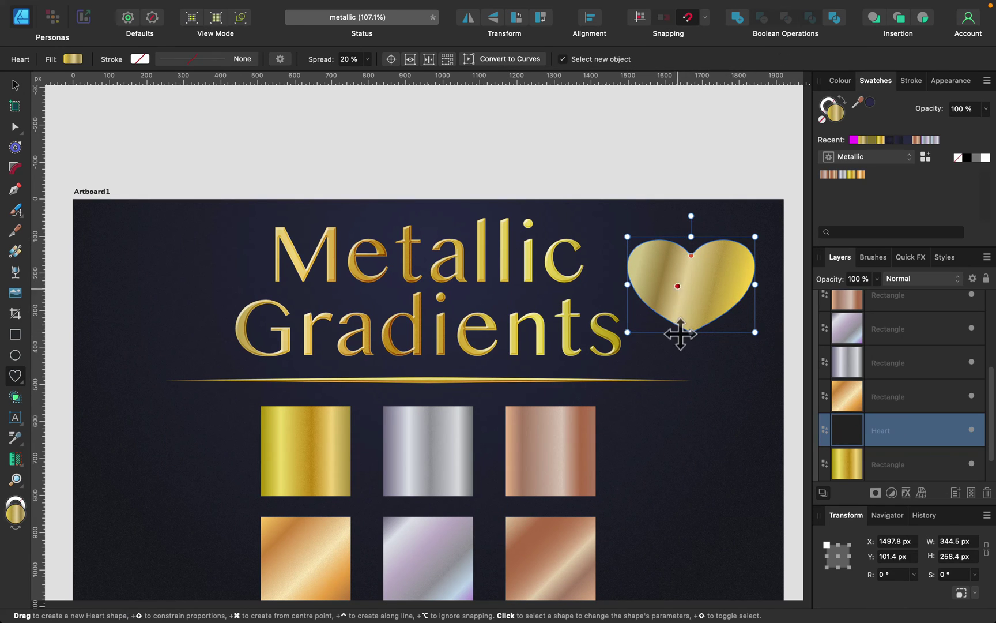
left_click_drag(690, 332, 690, 347)
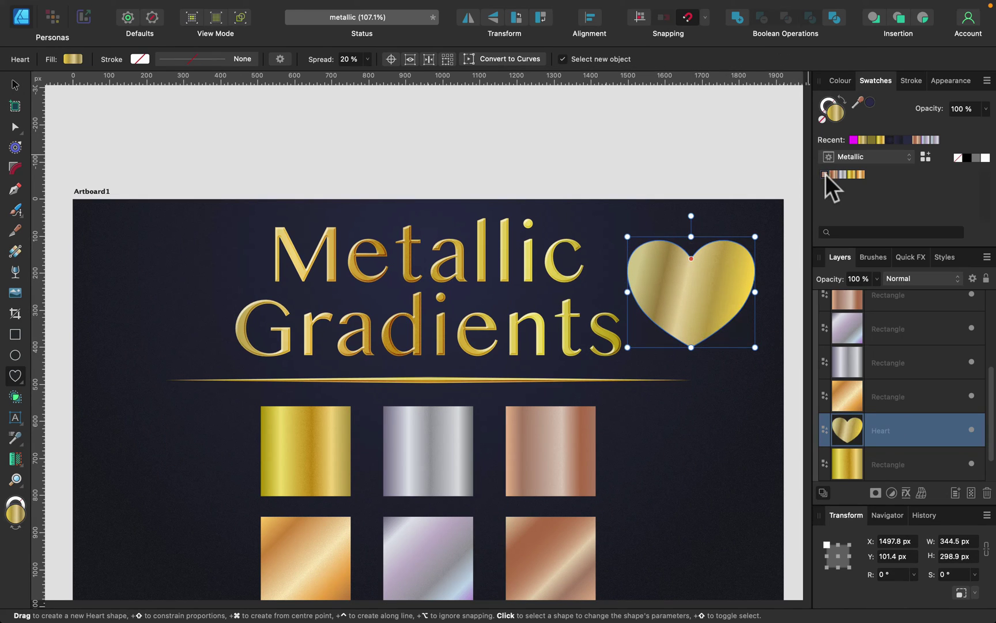
- Try several Metallic swatches on the heart, ending with the orange-copper gradient
left_click(826, 174)
left_click(835, 174)
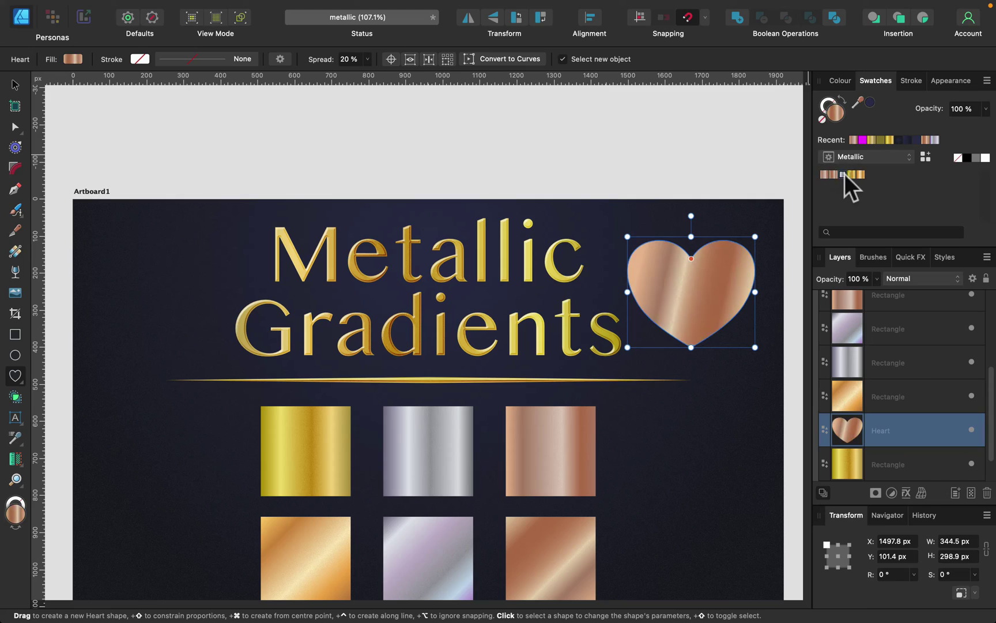
left_click(844, 174)
left_click(852, 173)
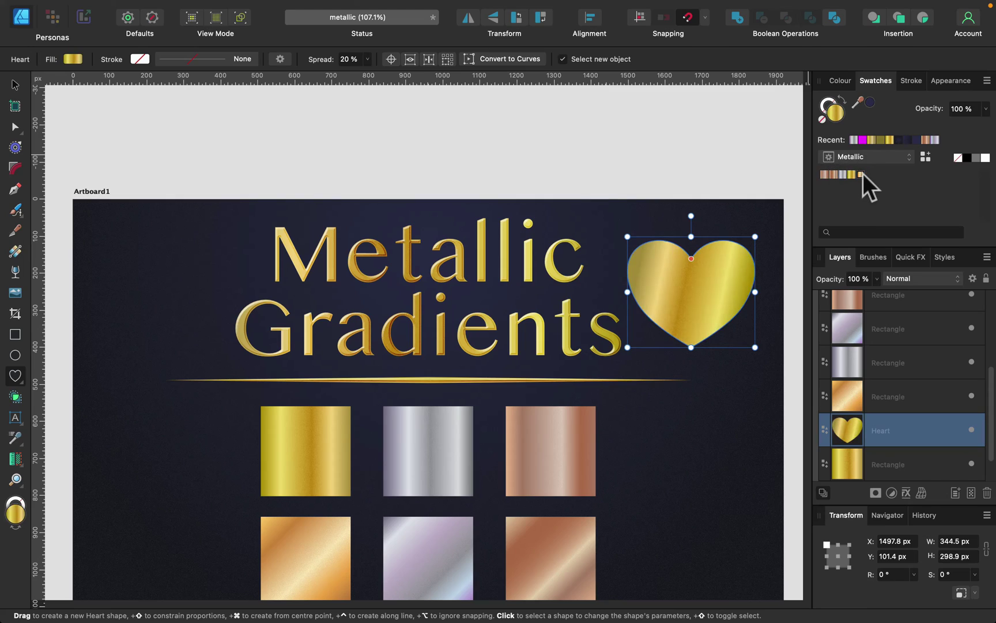
left_click(862, 174)
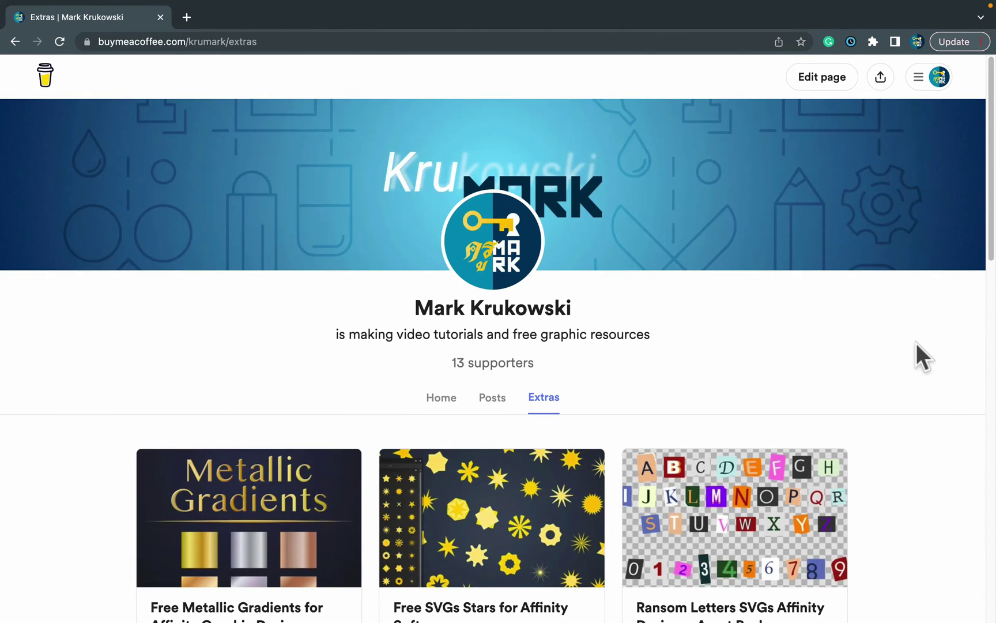
- Scroll the Extras page past the product cards to the Skaters PNGs listing
scroll(916, 343, "down", 4)
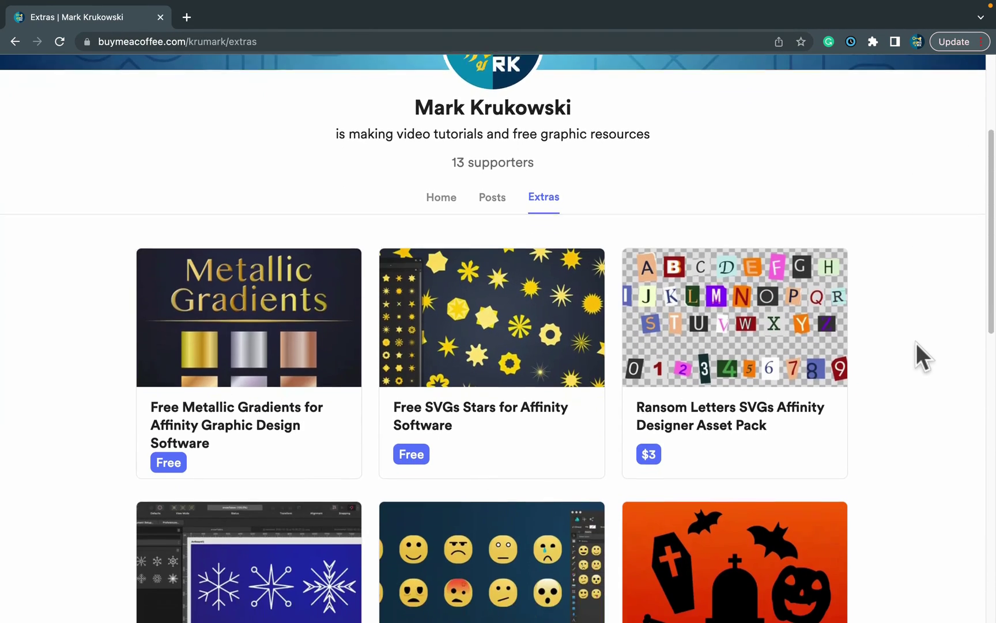
scroll(916, 344, "down", 1)
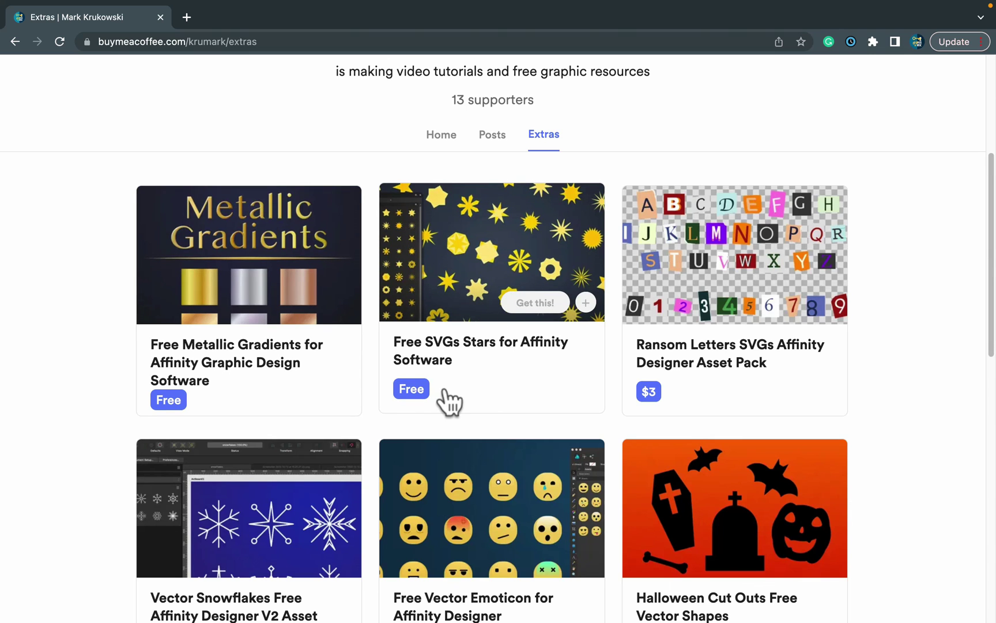
scroll(449, 400, "down", 5)
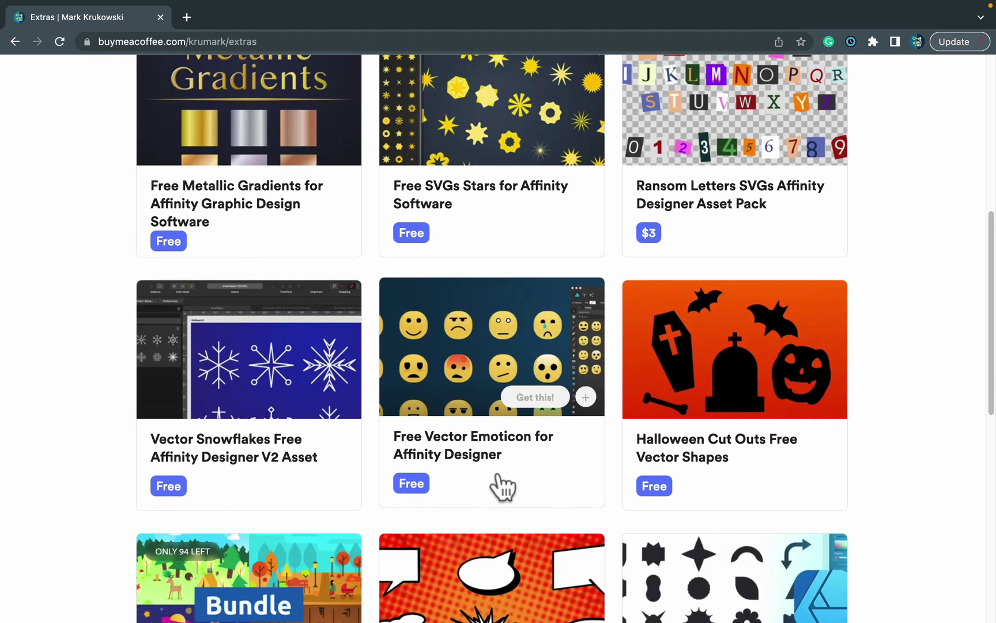
scroll(505, 481, "down", 10)
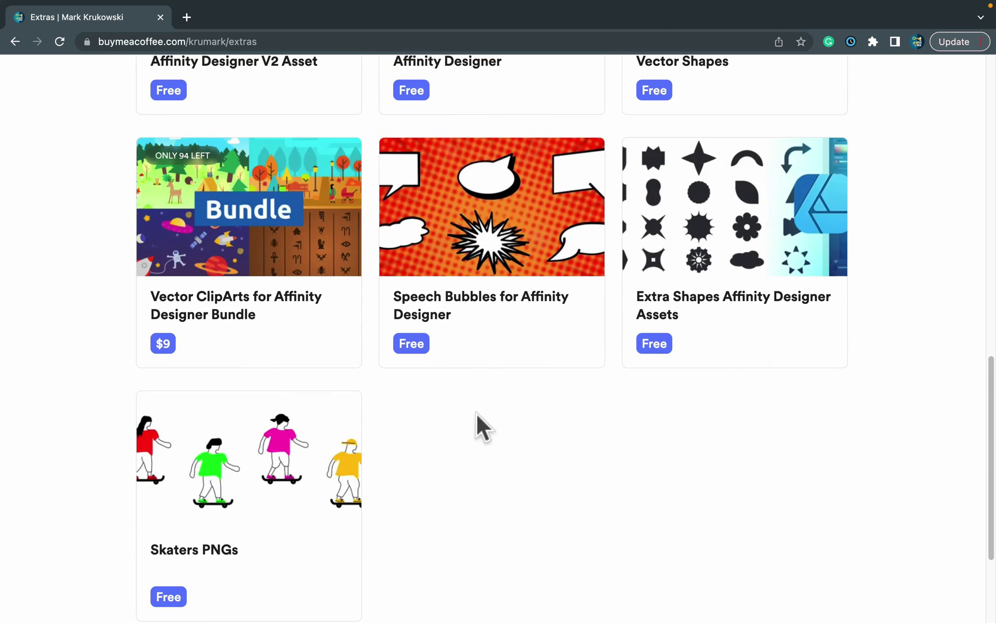